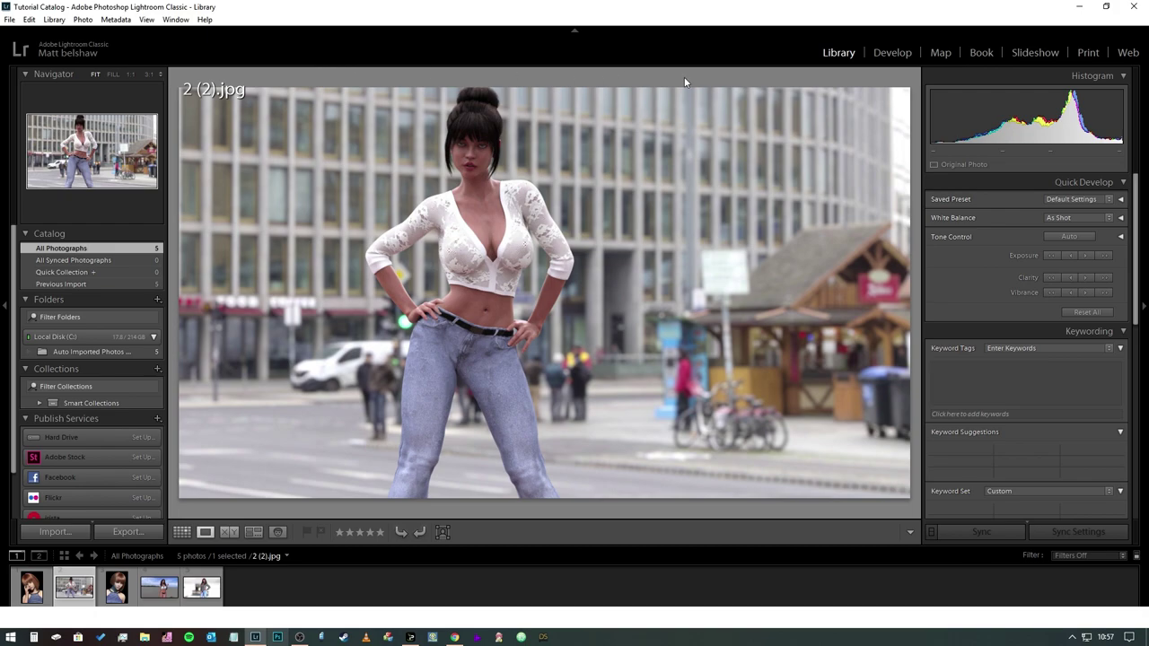
# Step: Open 2 (2).jpg in Develop with the Navigator expanded and the Presets panel collapsed
pyautogui.click(880, 52)
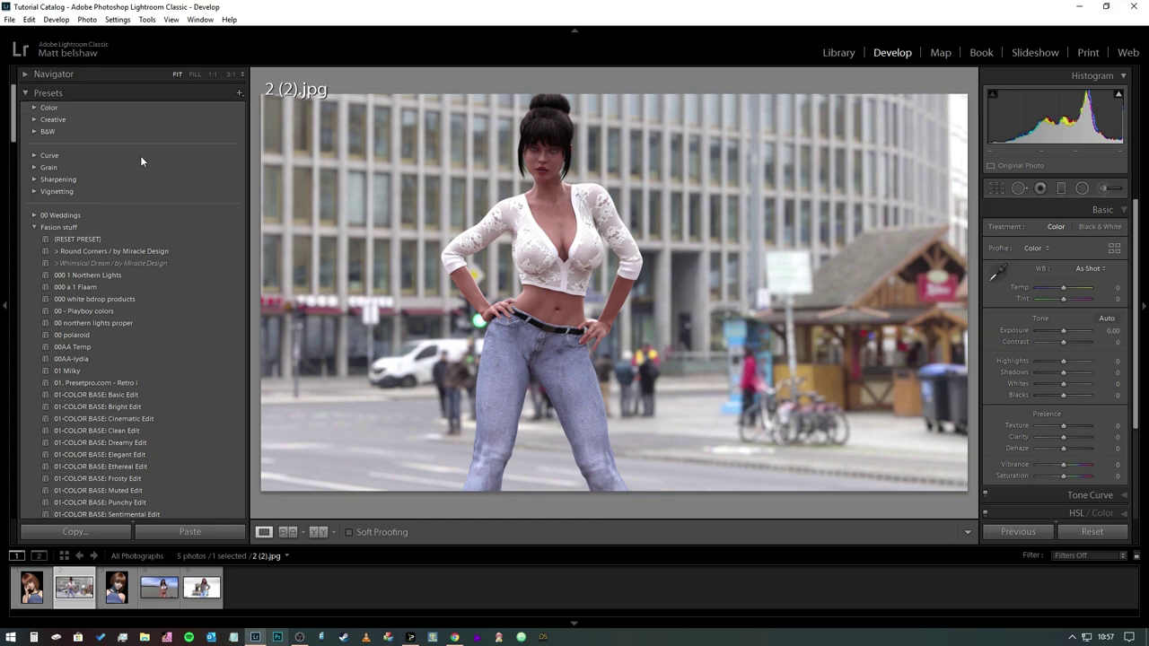
pyautogui.click(23, 75)
pyautogui.click(27, 234)
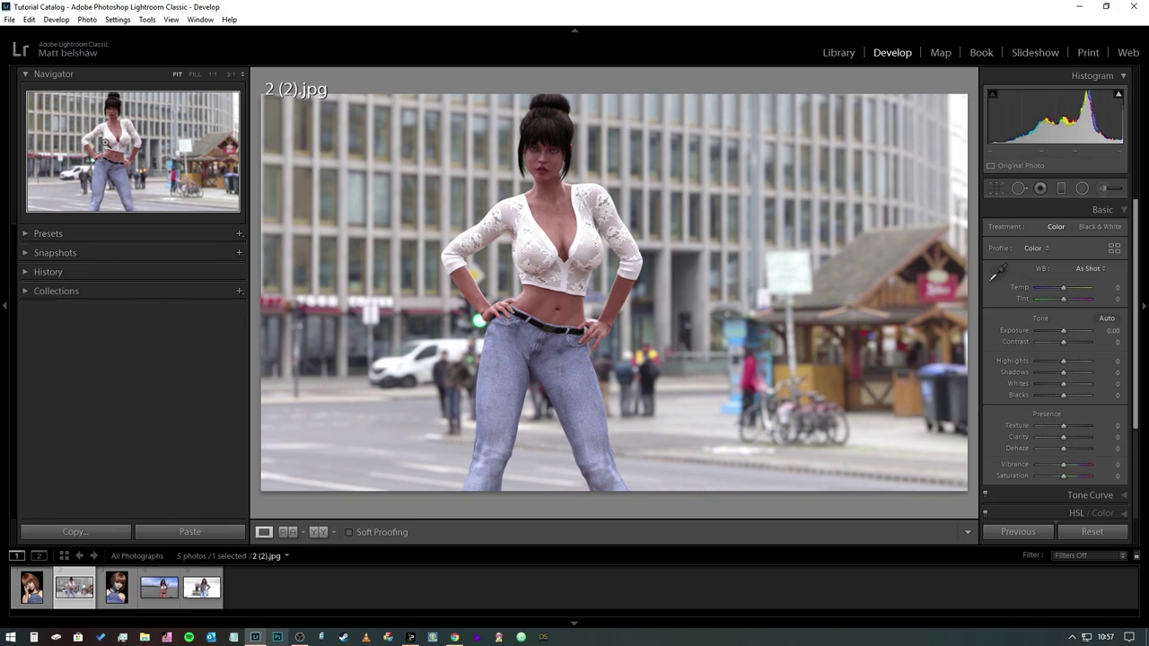
# Step: Expand the preset groups and inspect the face at 1:1, panning slightly
pyautogui.click(25, 234)
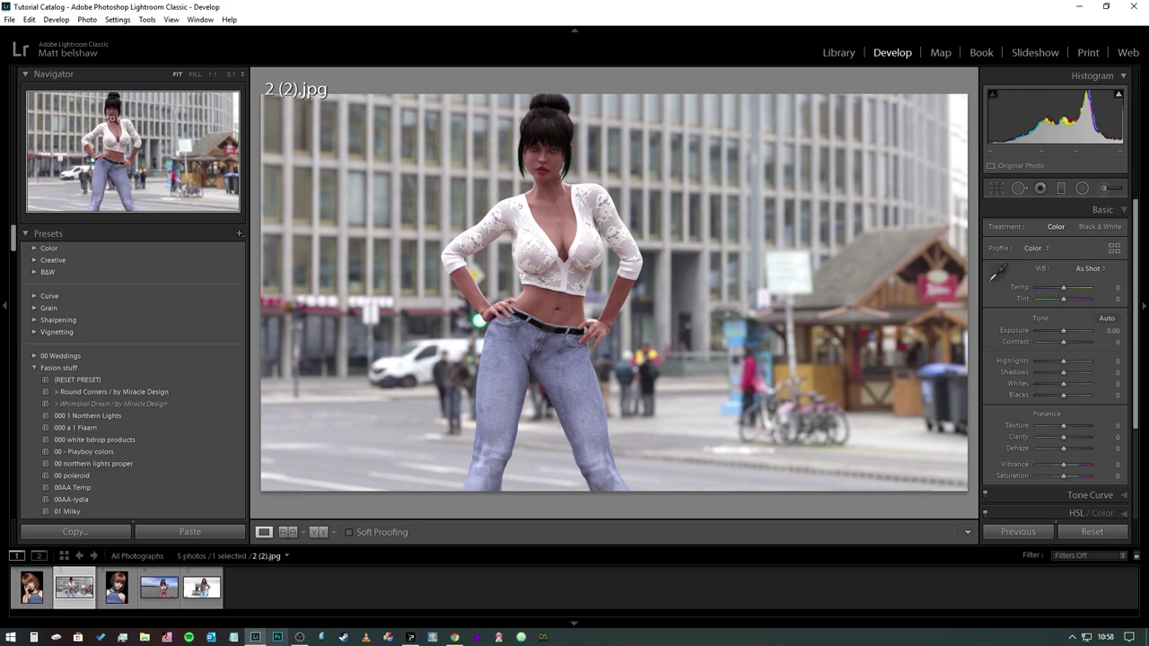
pyautogui.click(113, 117)
pyautogui.moveTo(113, 118)
pyautogui.mouseDown()
pyautogui.moveTo(159, 175)
pyautogui.moveTo(192, 179)
pyautogui.moveTo(202, 162)
pyautogui.moveTo(116, 115)
pyautogui.mouseUp()
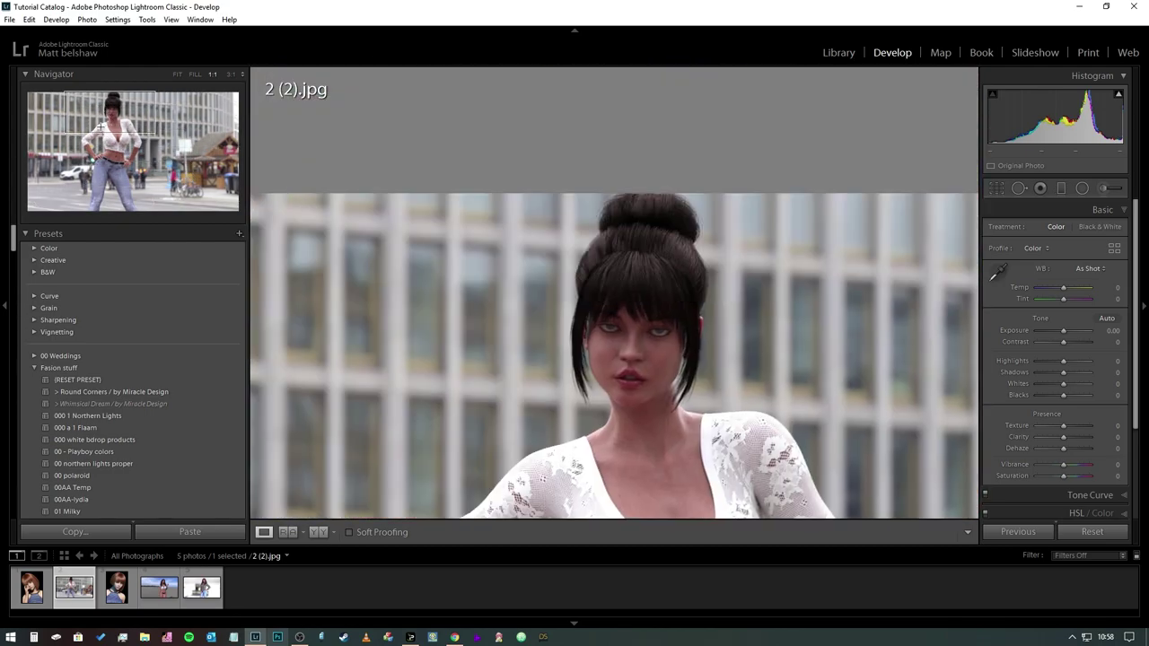
# Step: Cycle the Navigator through FIT, FILL, 1:1 and 3:1, ending back at FIT
pyautogui.click(177, 74)
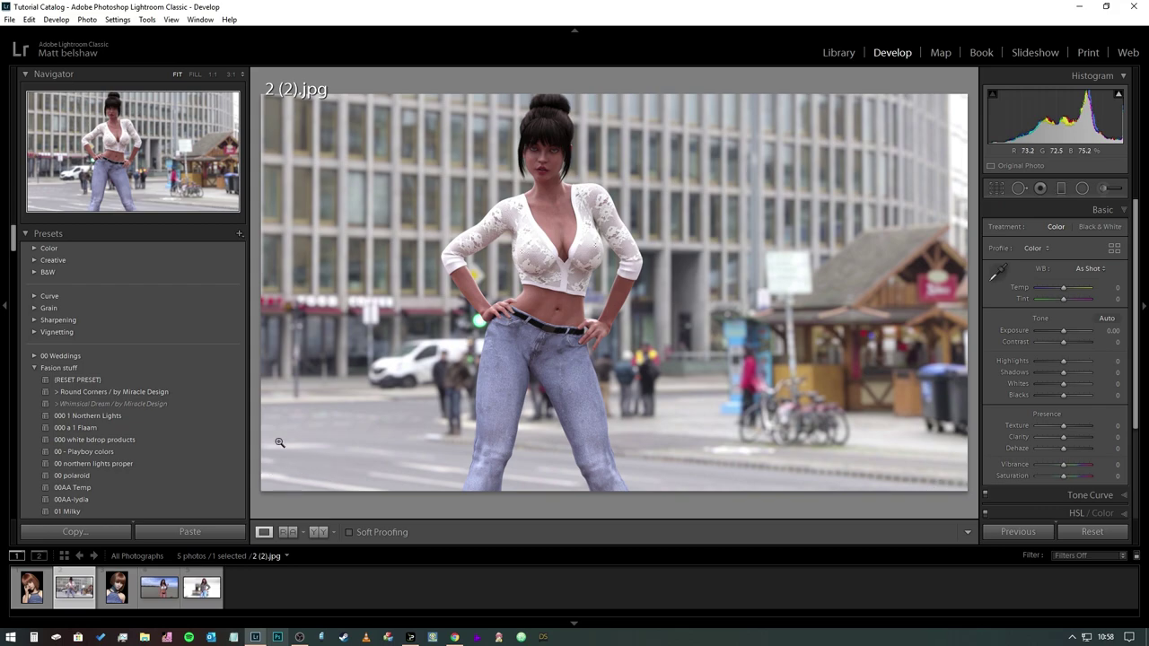
pyautogui.click(194, 75)
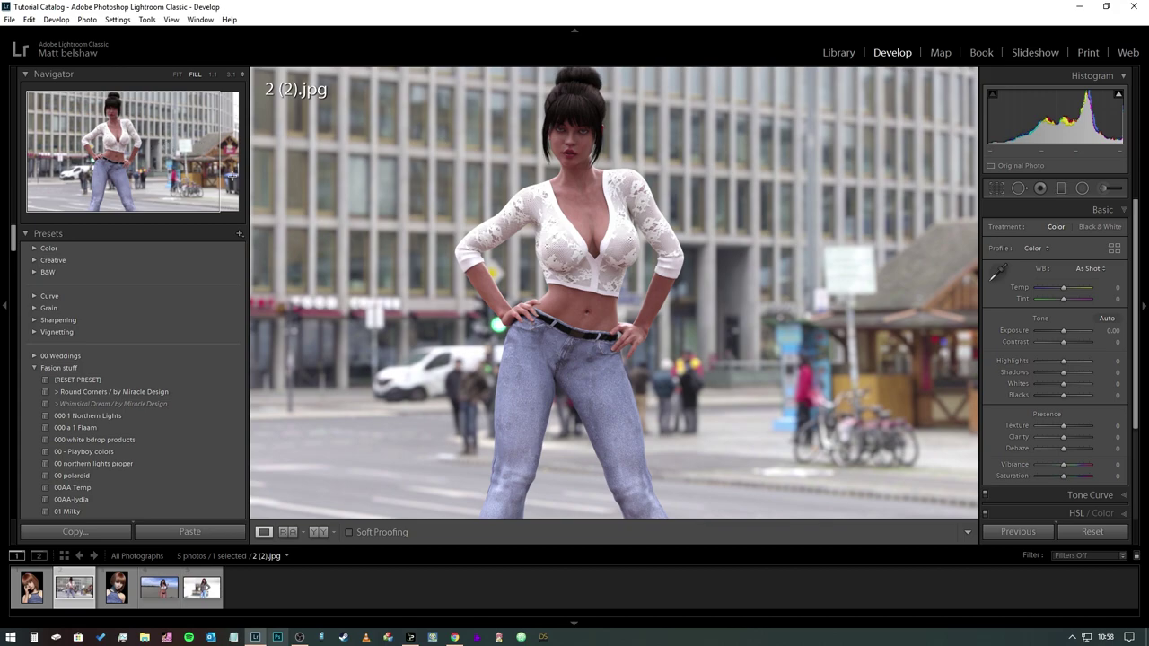
pyautogui.click(215, 77)
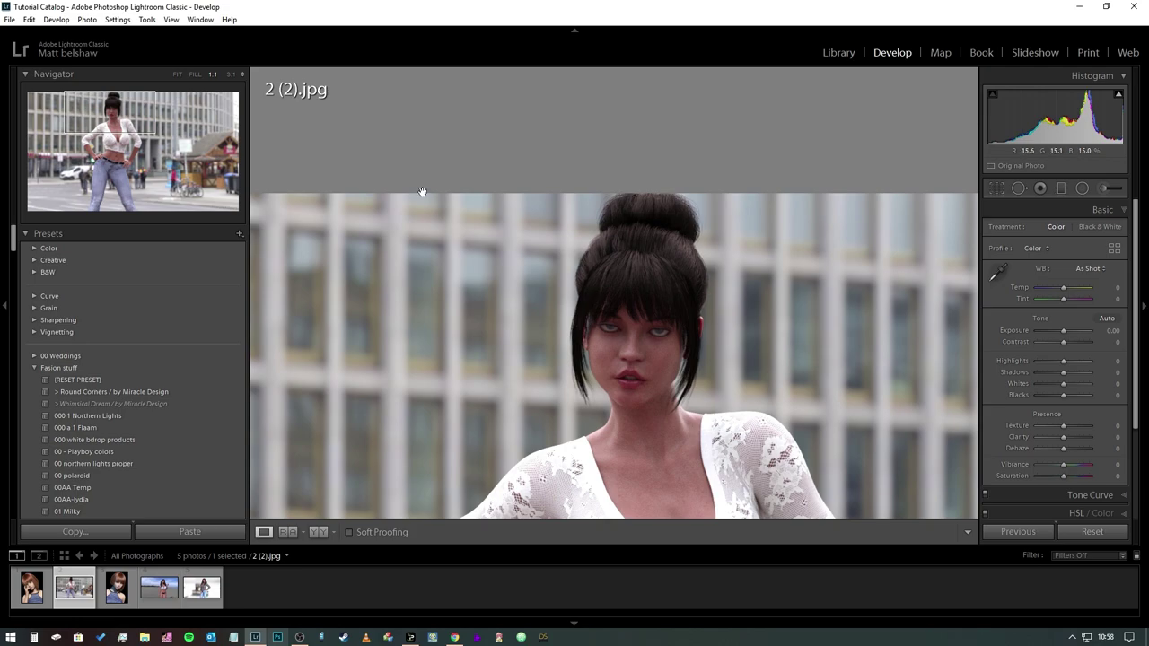
pyautogui.click(231, 75)
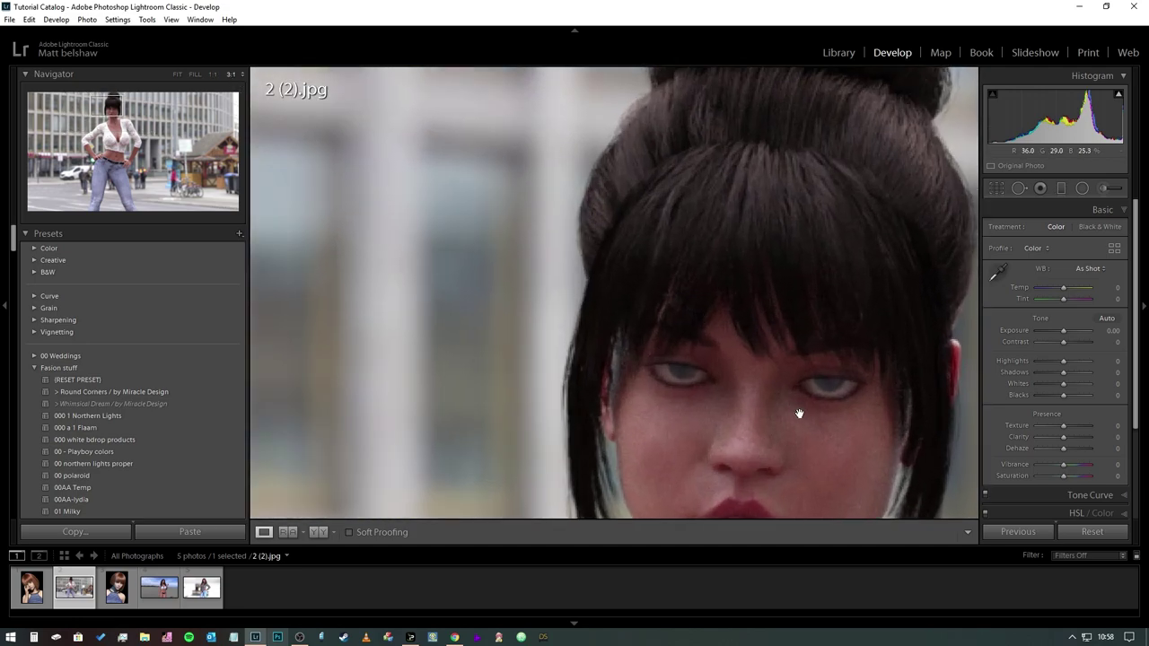
pyautogui.click(178, 74)
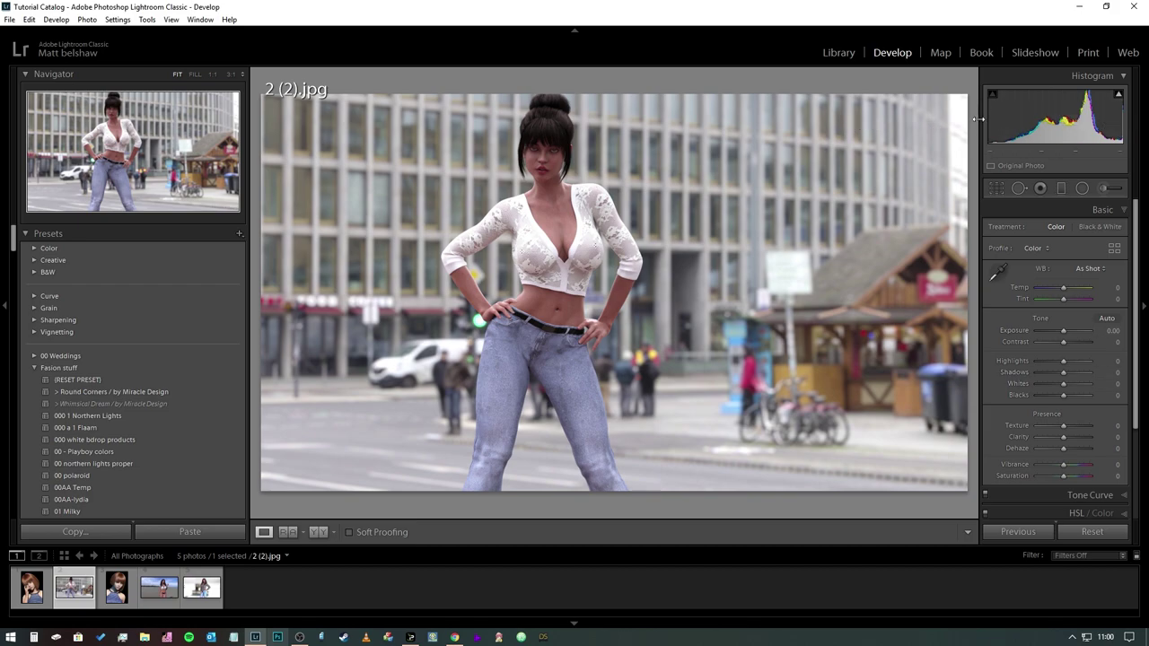
pyautogui.press('j')
# Step: Adjust the crop box edges and corners to frame the woman more closely
pyautogui.click(998, 190)
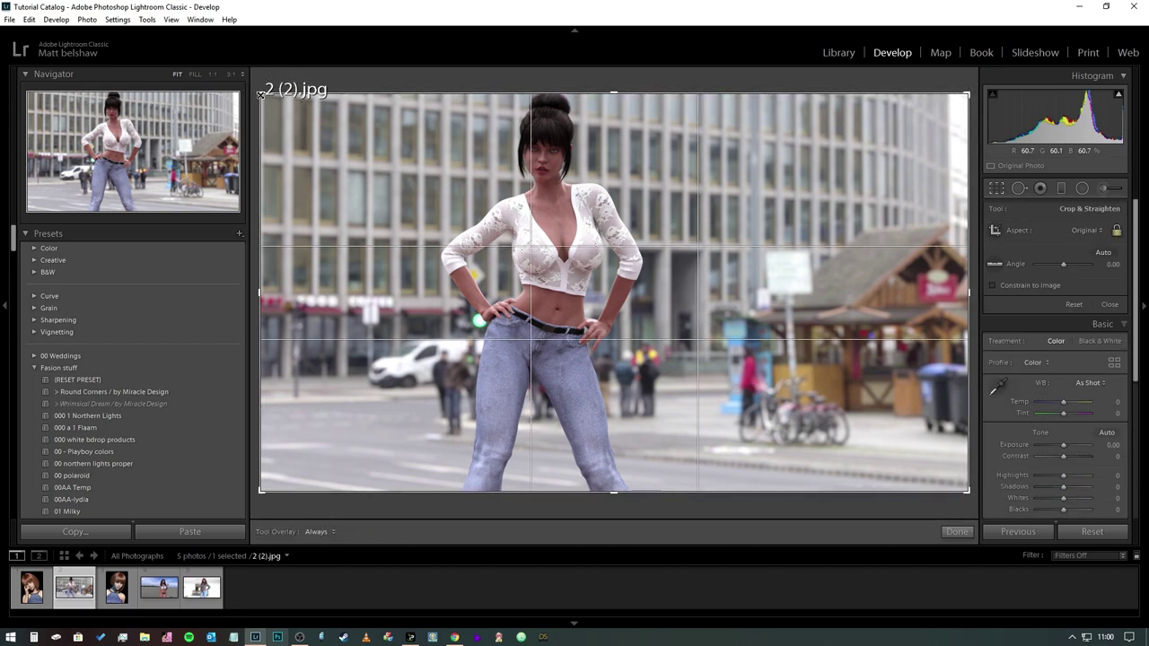
pyautogui.moveTo(261, 291); pyautogui.dragTo(354, 291)
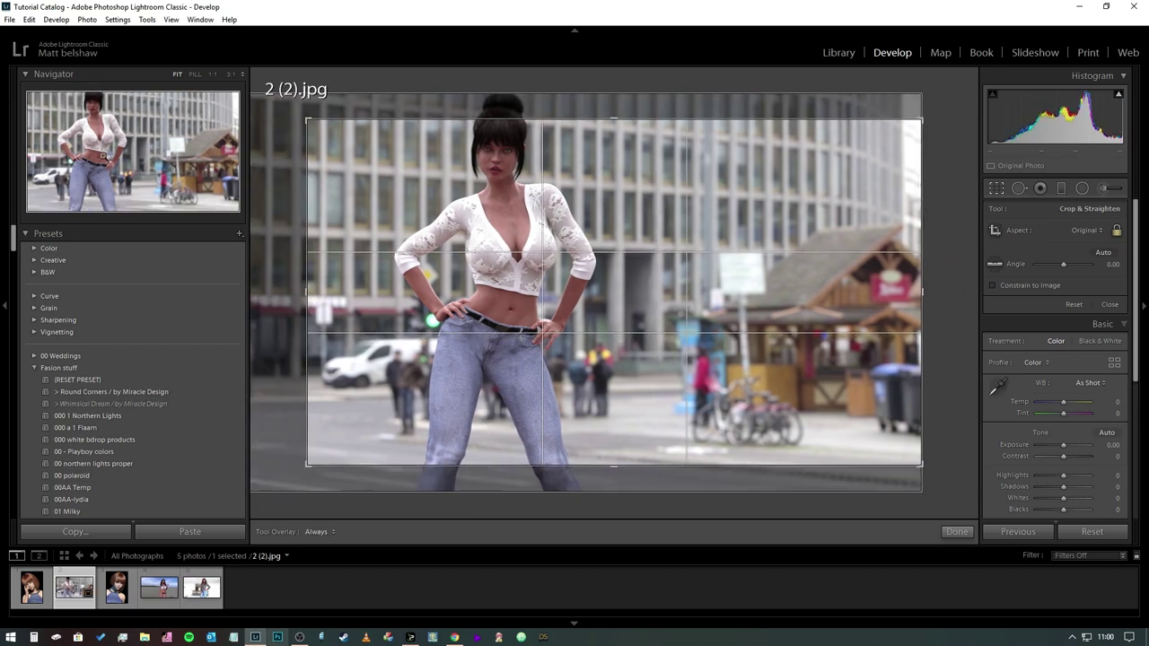
pyautogui.moveTo(306, 288); pyautogui.dragTo(266, 288)
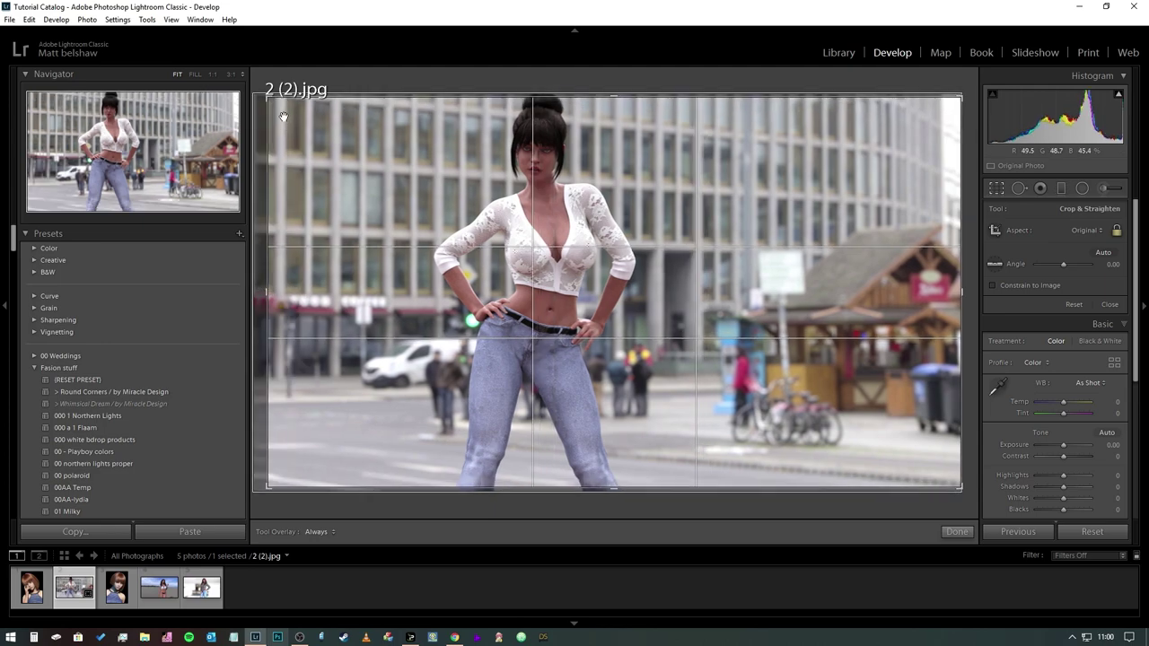
pyautogui.moveTo(269, 99); pyautogui.dragTo(372, 233)
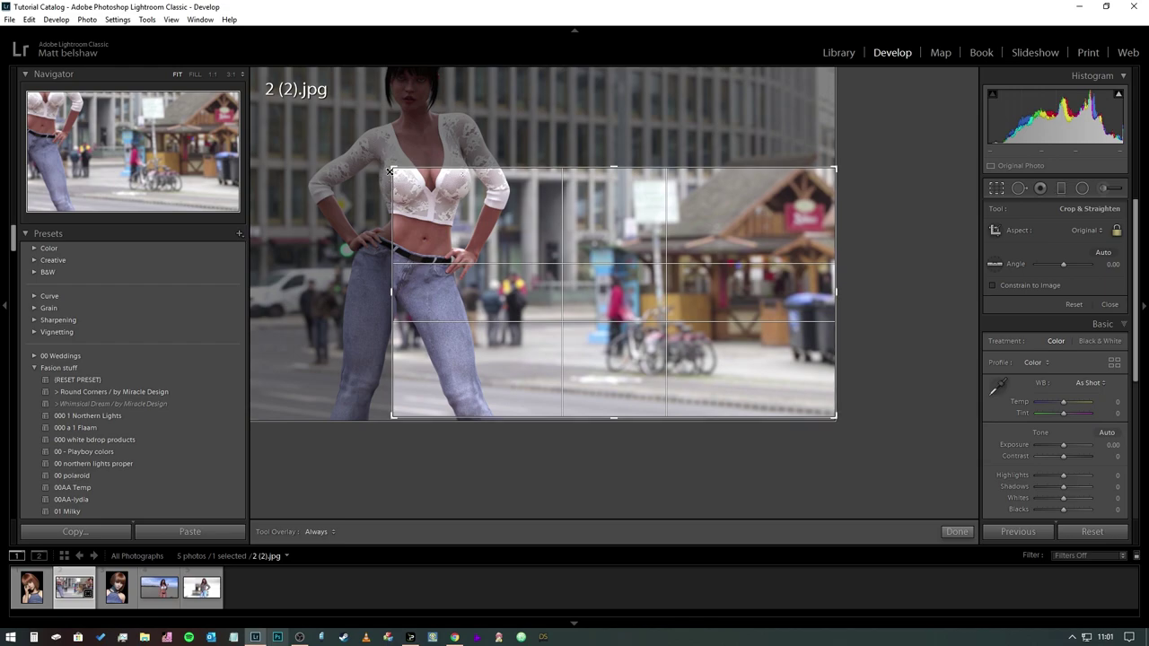
pyautogui.moveTo(390, 169); pyautogui.dragTo(349, 138)
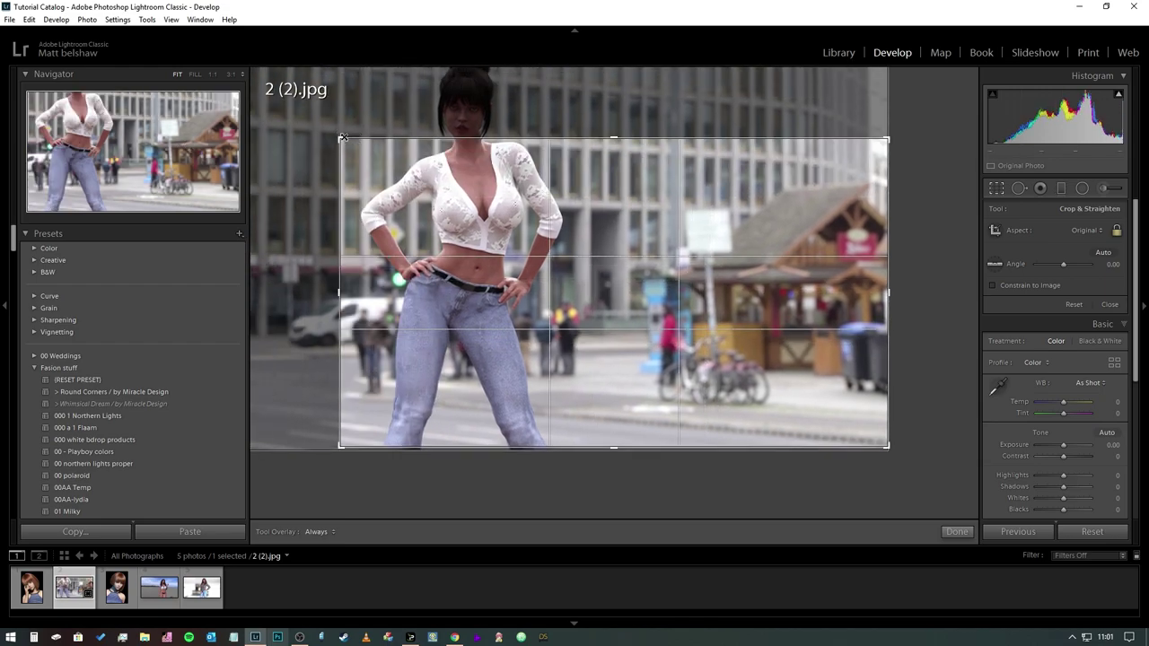
pyautogui.moveTo(338, 136); pyautogui.dragTo(260, 46)
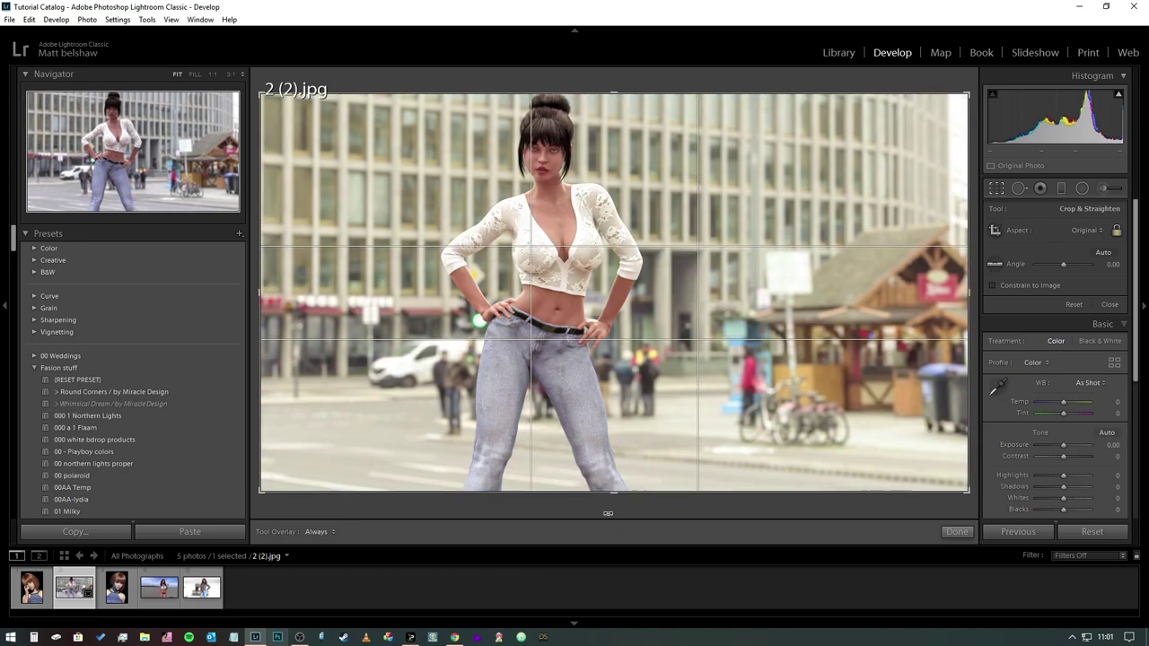
# Step: Rotate the crop to about -4 degrees, flag the photo as a pick and commit the crop
pyautogui.moveTo(608, 513); pyautogui.dragTo(732, 411)
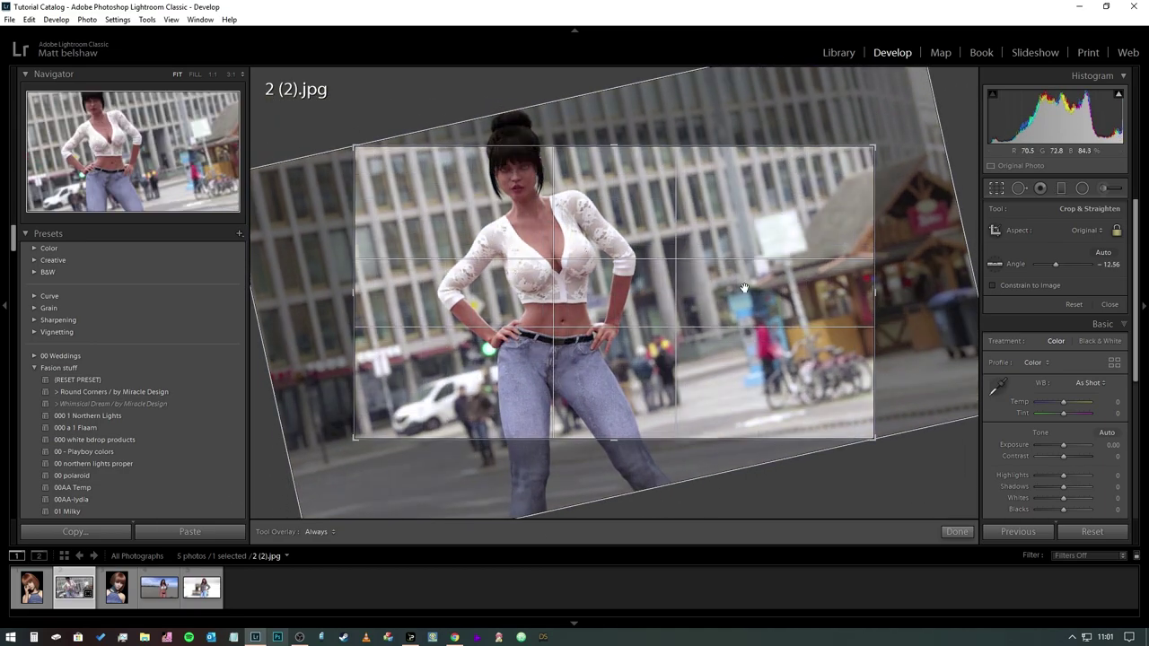
pyautogui.moveTo(914, 138); pyautogui.dragTo(930, 187)
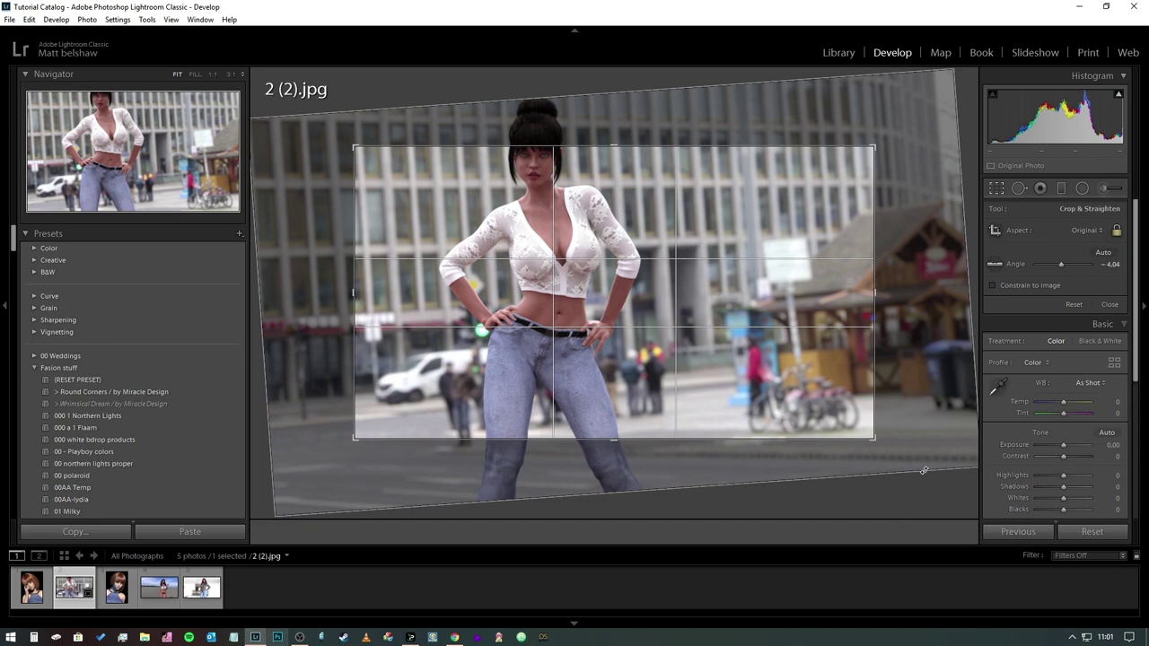
pyautogui.press('p')
pyautogui.press('Return')
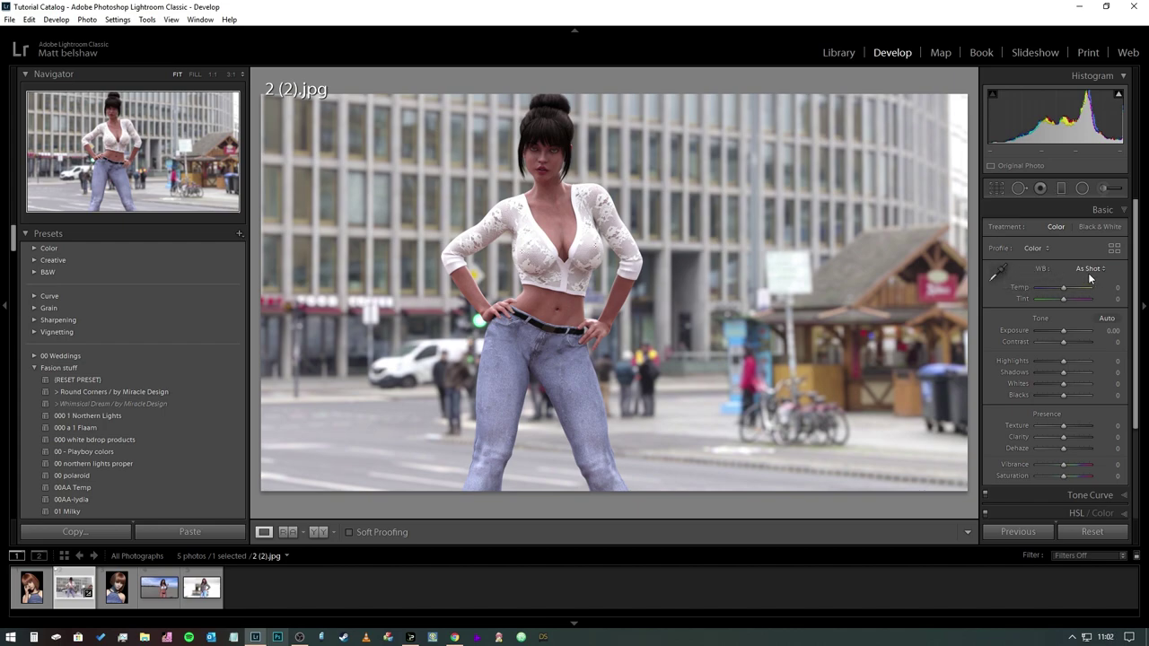
# Step: Sample a darker neutral area with the White Balance Selector, giving Temp -10 and Tint -25
pyautogui.click(995, 271)
pyautogui.moveTo(1062, 286); pyautogui.dragTo(1070, 286)
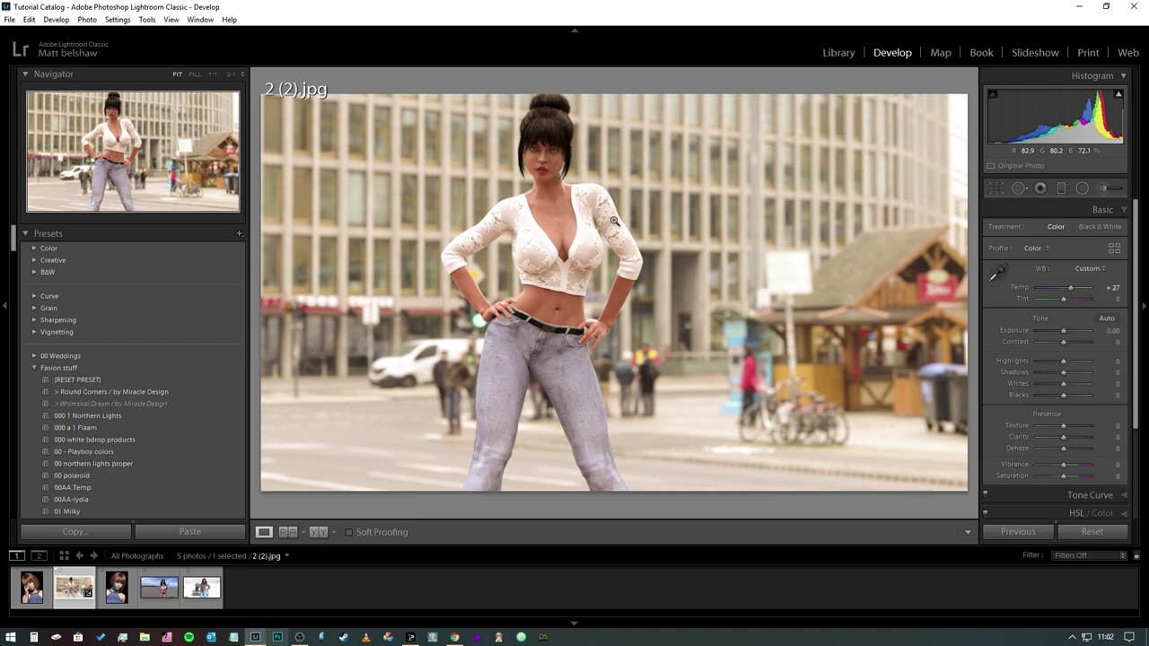
pyautogui.click(997, 272)
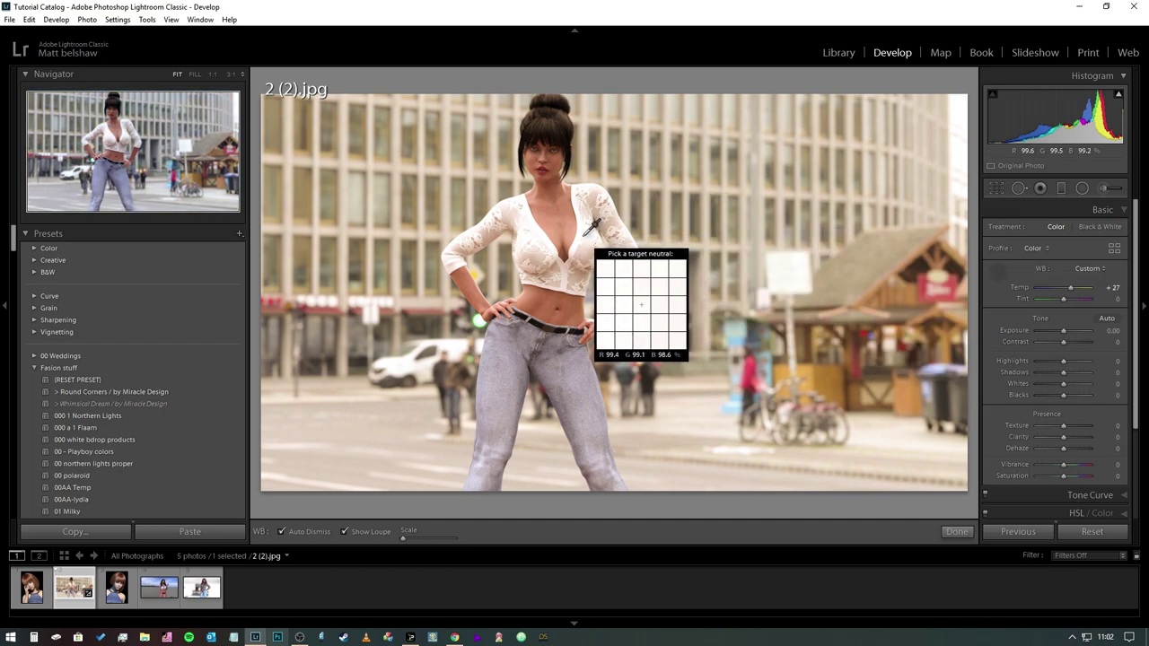
pyautogui.click(588, 230)
pyautogui.click(579, 267)
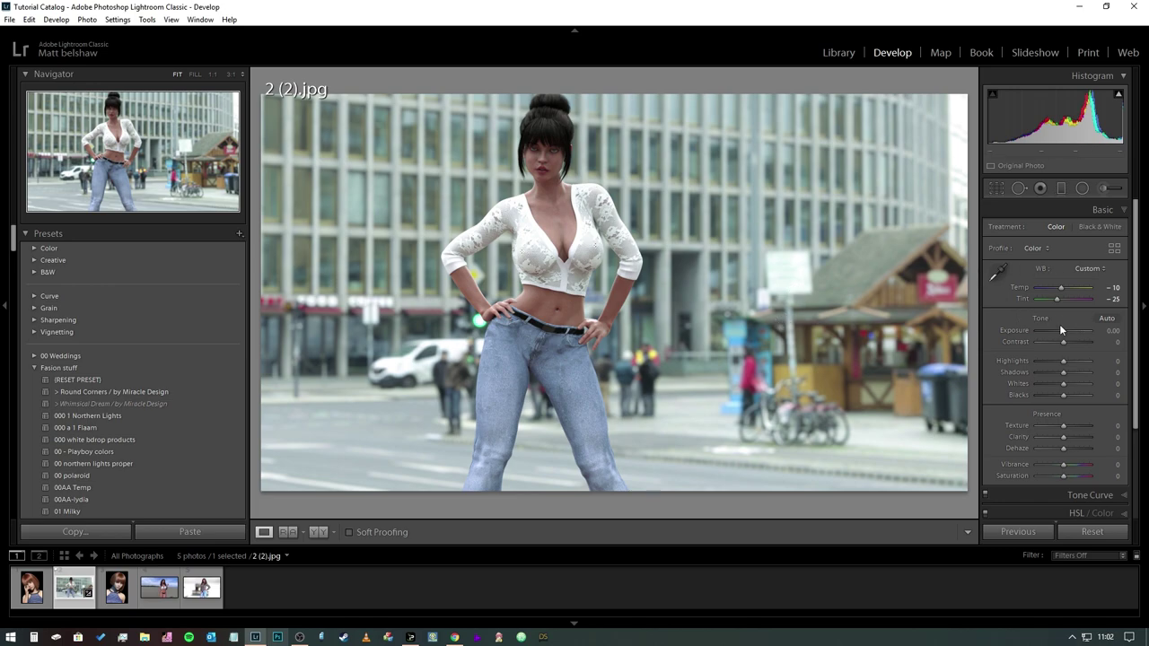
pyautogui.click(1108, 318)
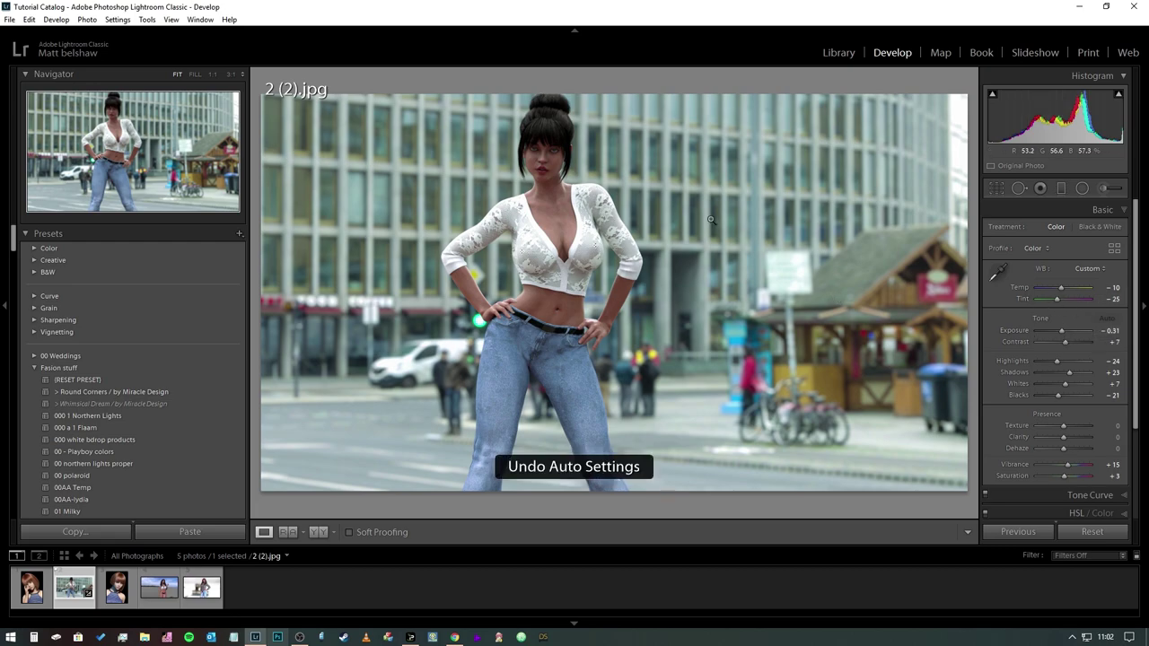
pyautogui.hotkey('ctrl', 'z')
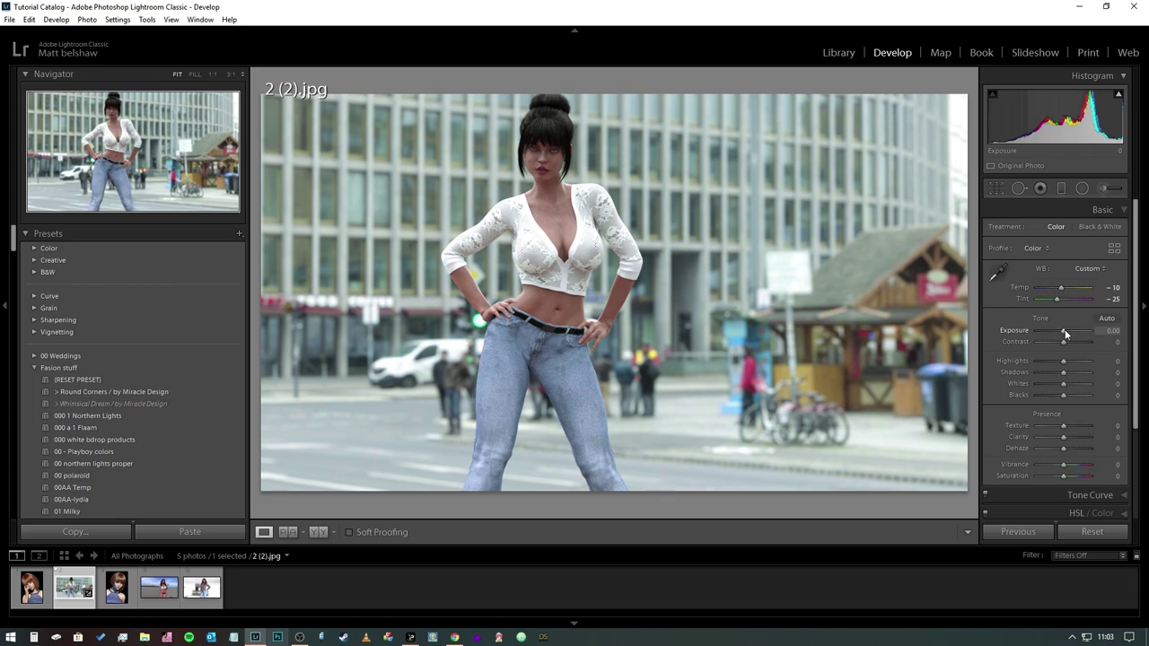
# Step: Try Exposure and Contrast adjustments, then type both back to 0
pyautogui.moveTo(1063, 327)
pyautogui.mouseDown()
pyautogui.moveTo(1075, 331)
pyautogui.moveTo(1063, 331)
pyautogui.mouseUp()
pyautogui.click(1112, 332)
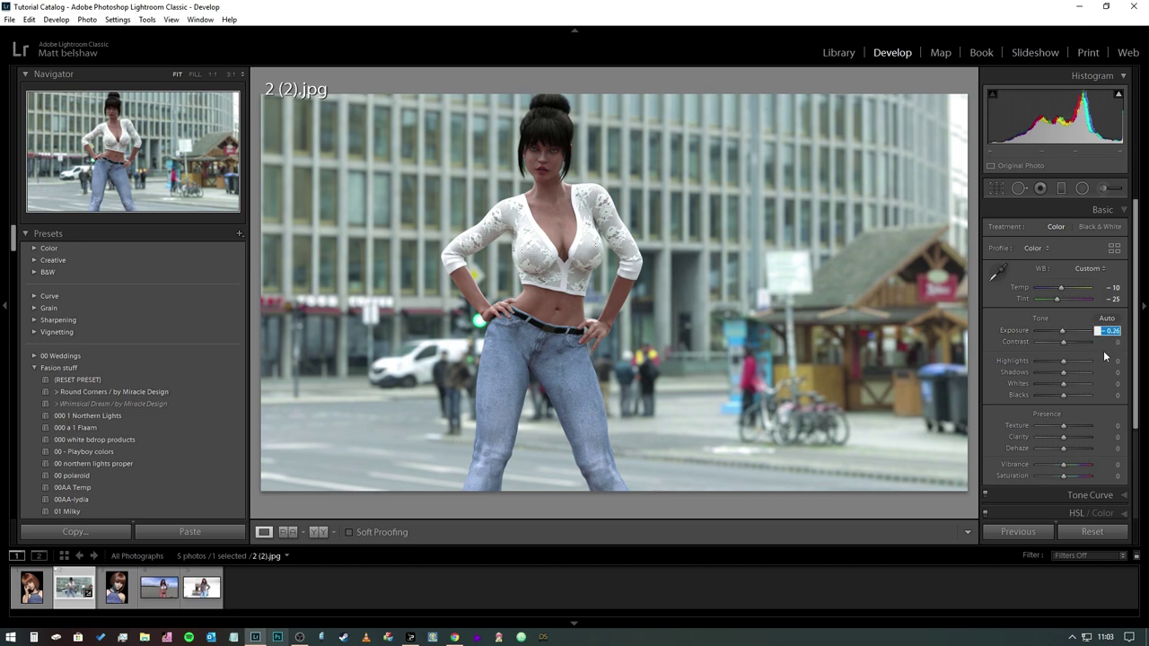
pyautogui.write('0')
pyautogui.press('Return')
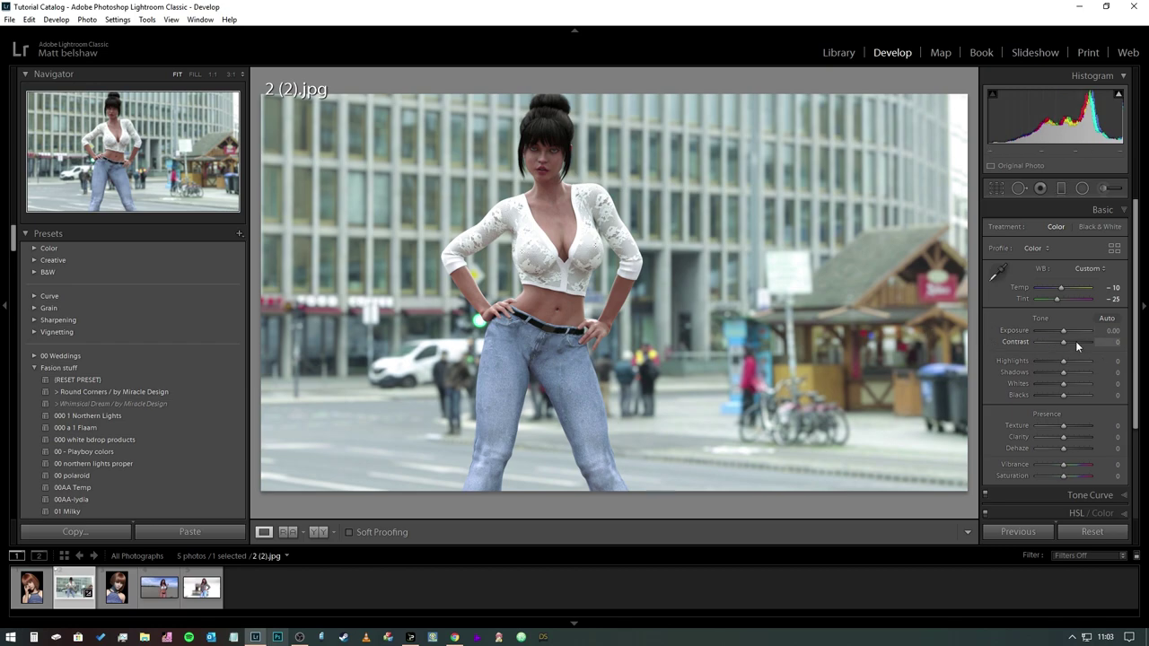
pyautogui.moveTo(1064, 343)
pyautogui.mouseDown()
pyautogui.moveTo(1075, 343)
pyautogui.moveTo(1030, 344)
pyautogui.moveTo(1090, 343)
pyautogui.moveTo(1042, 344)
pyautogui.moveTo(1082, 342)
pyautogui.moveTo(1060, 342)
pyautogui.mouseUp()
pyautogui.click(1117, 343)
pyautogui.write('0')
pyautogui.press('Return')
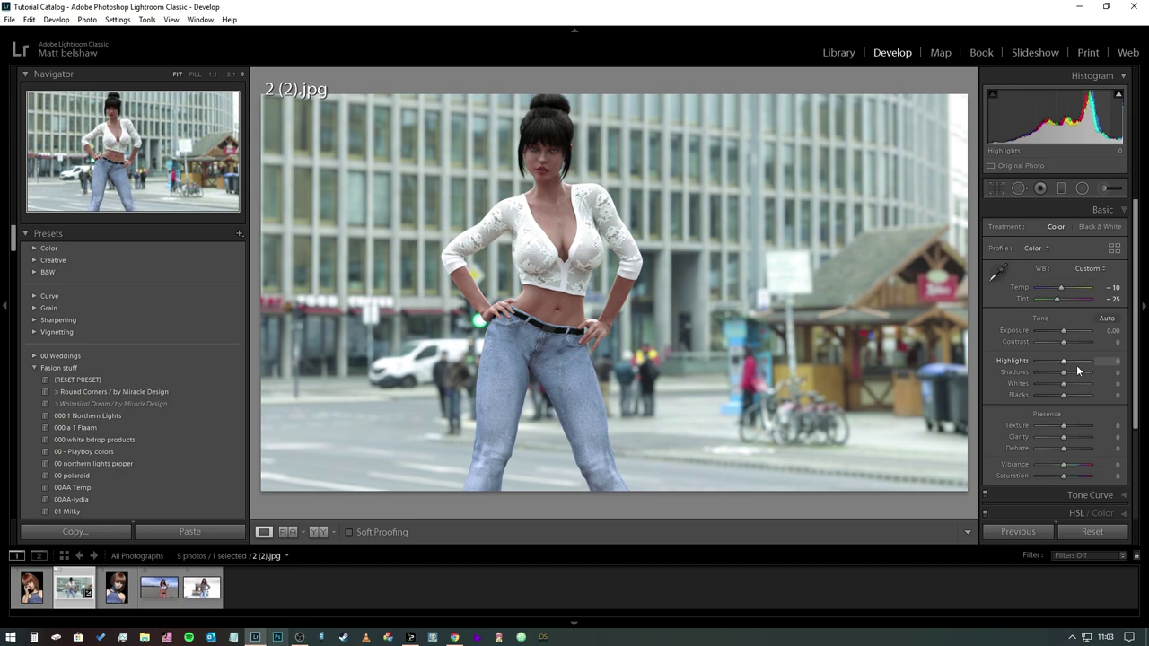
# Step: Pull Highlights down to -55, lift Shadows to about +50 and return Whites to 0
pyautogui.moveTo(1065, 360); pyautogui.dragTo(1105, 378)
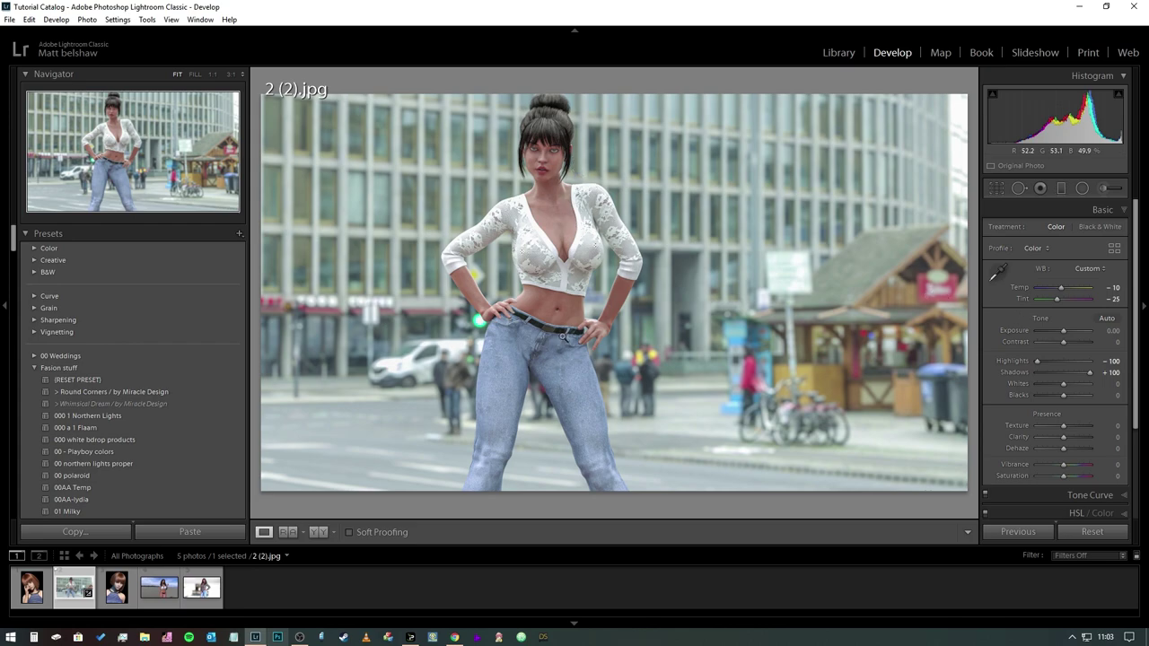
pyautogui.moveTo(1086, 375)
pyautogui.mouseDown()
pyautogui.moveTo(1041, 360)
pyautogui.moveTo(1045, 384)
pyautogui.moveTo(1034, 385)
pyautogui.moveTo(1080, 394)
pyautogui.mouseUp()
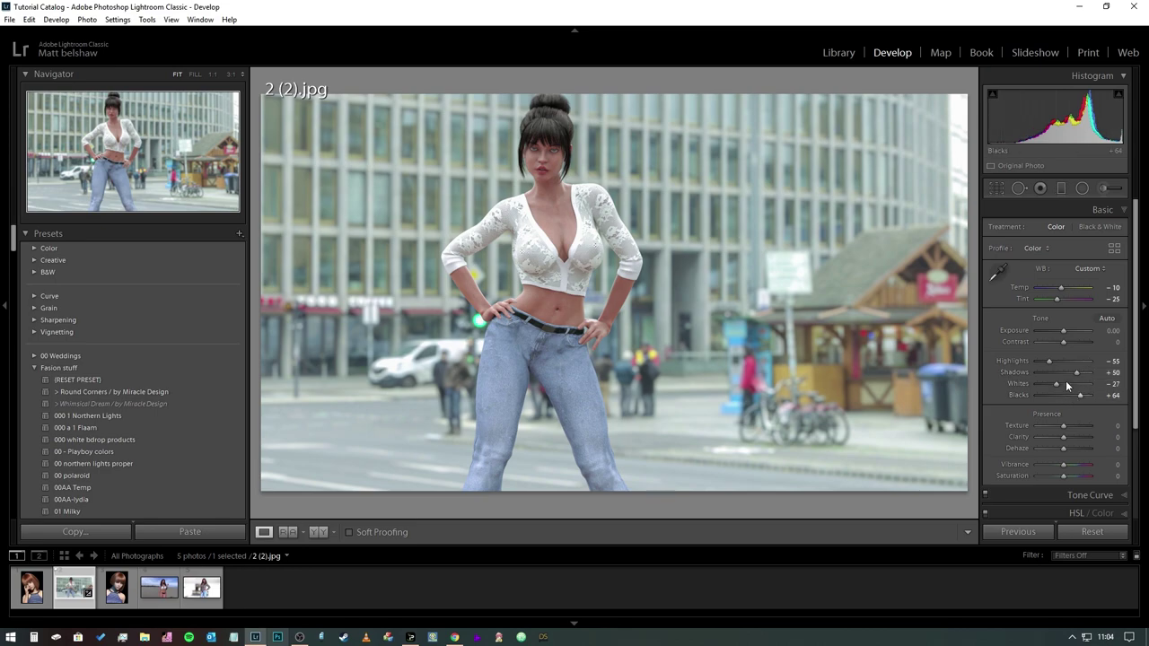
pyautogui.moveTo(1059, 386)
pyautogui.mouseDown()
pyautogui.moveTo(1076, 394)
pyautogui.moveTo(1065, 394)
pyautogui.mouseUp()
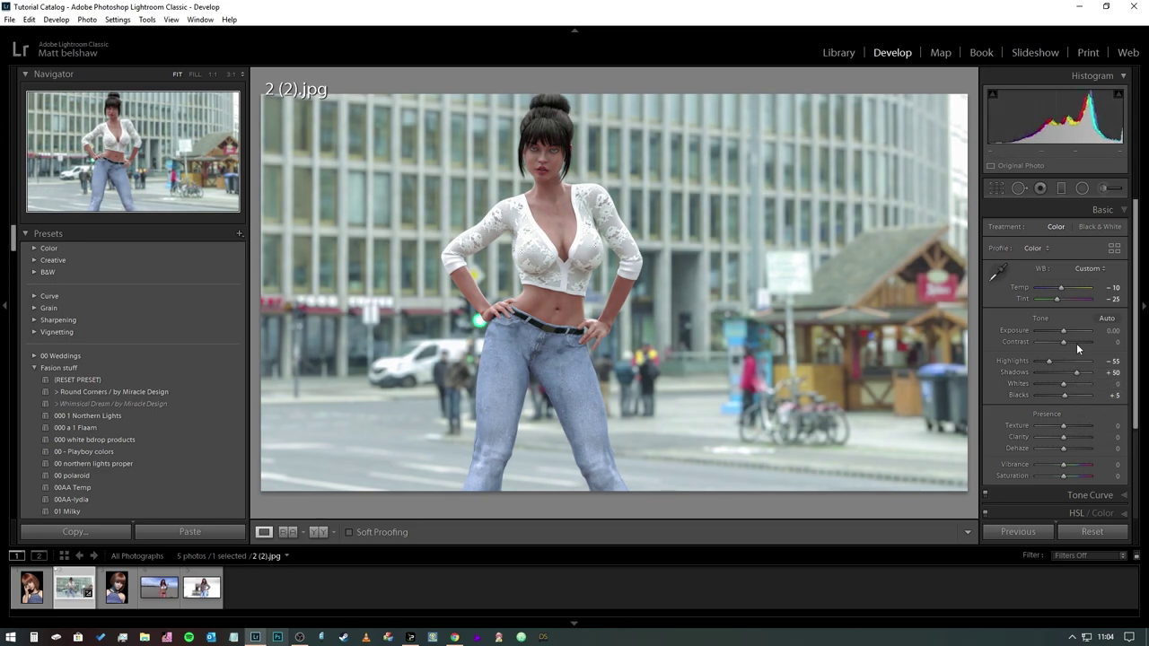
pyautogui.scroll(-1, 1077, 343)
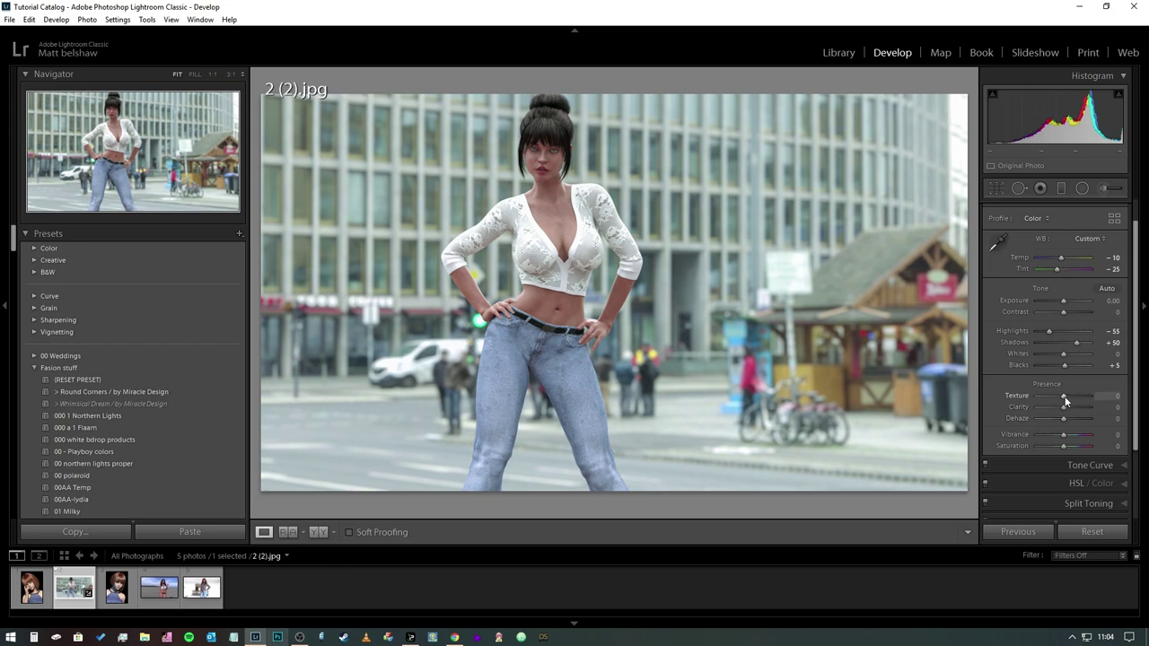
pyautogui.moveTo(1065, 408); pyautogui.dragTo(1092, 407)
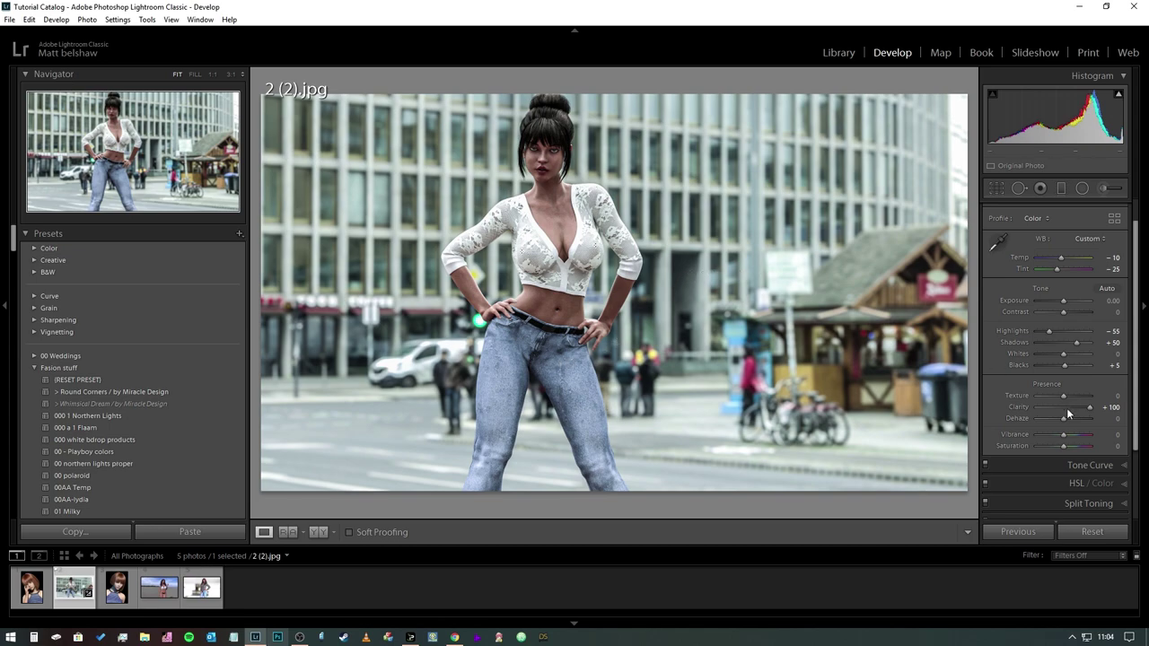
pyautogui.moveTo(1088, 409); pyautogui.dragTo(1066, 412)
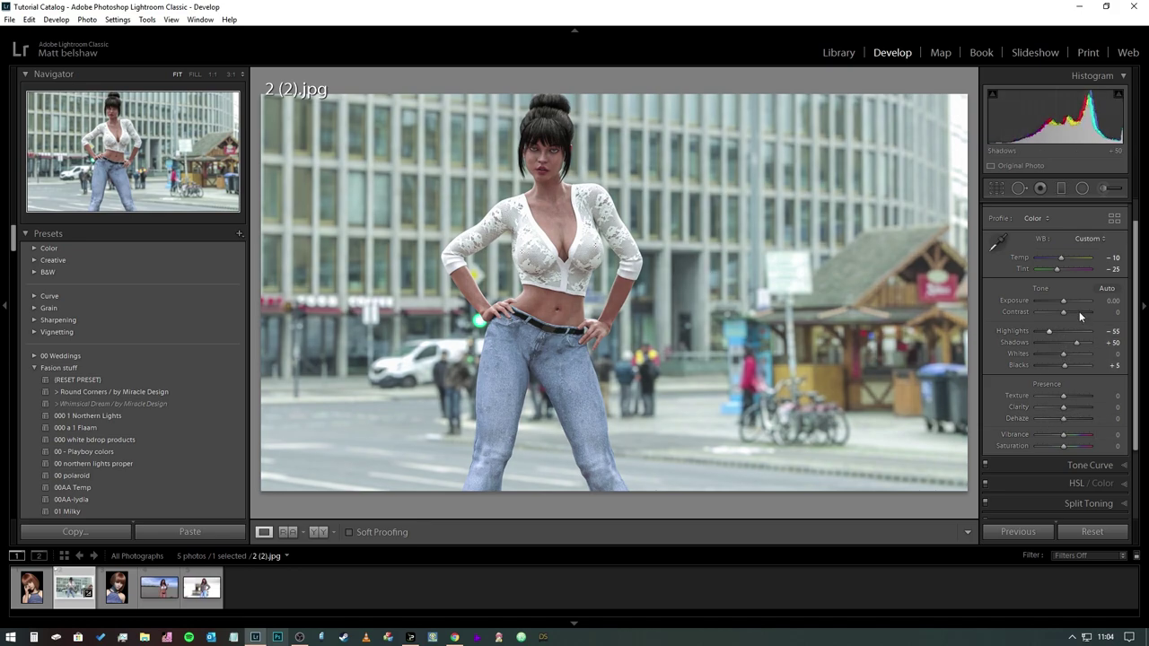
# Step: Type 0 into Highlights, Shadows and Blacks
pyautogui.click(1110, 332)
pyautogui.write('0')
pyautogui.press('Tab')
pyautogui.write('0')
pyautogui.press('Tab')
pyautogui.press('Tab')
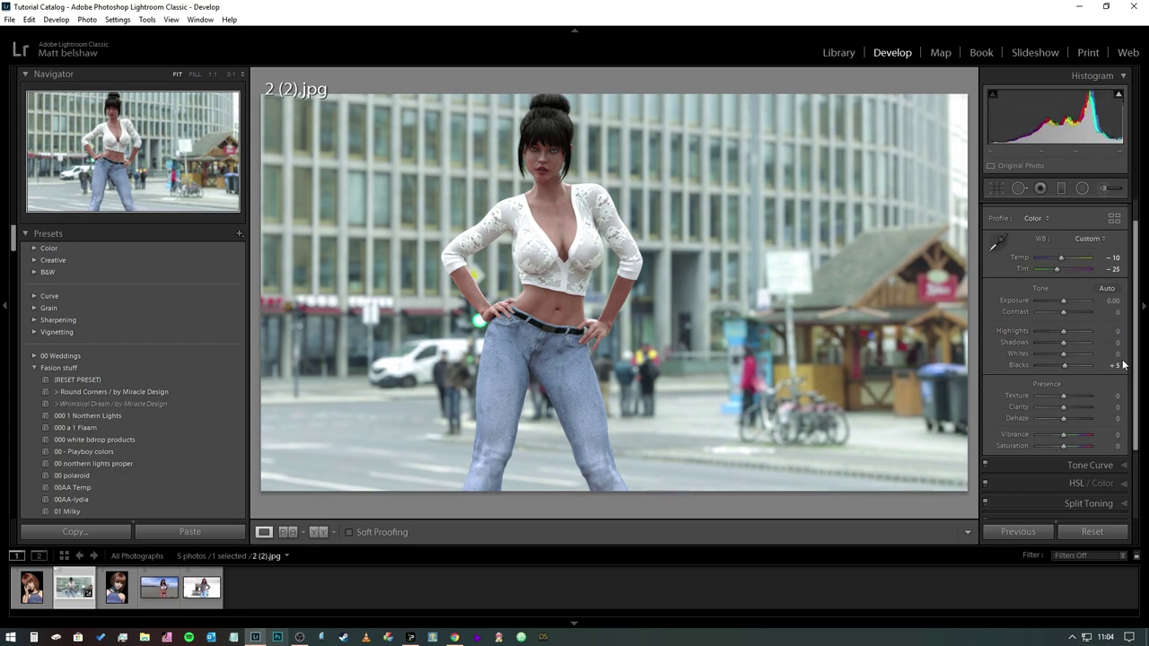
pyautogui.write('0')
pyautogui.press('Return')
# Step: Try boosting Vibrance and lowering Saturation, then set both back to 0
pyautogui.moveTo(1063, 435); pyautogui.dragTo(1089, 436)
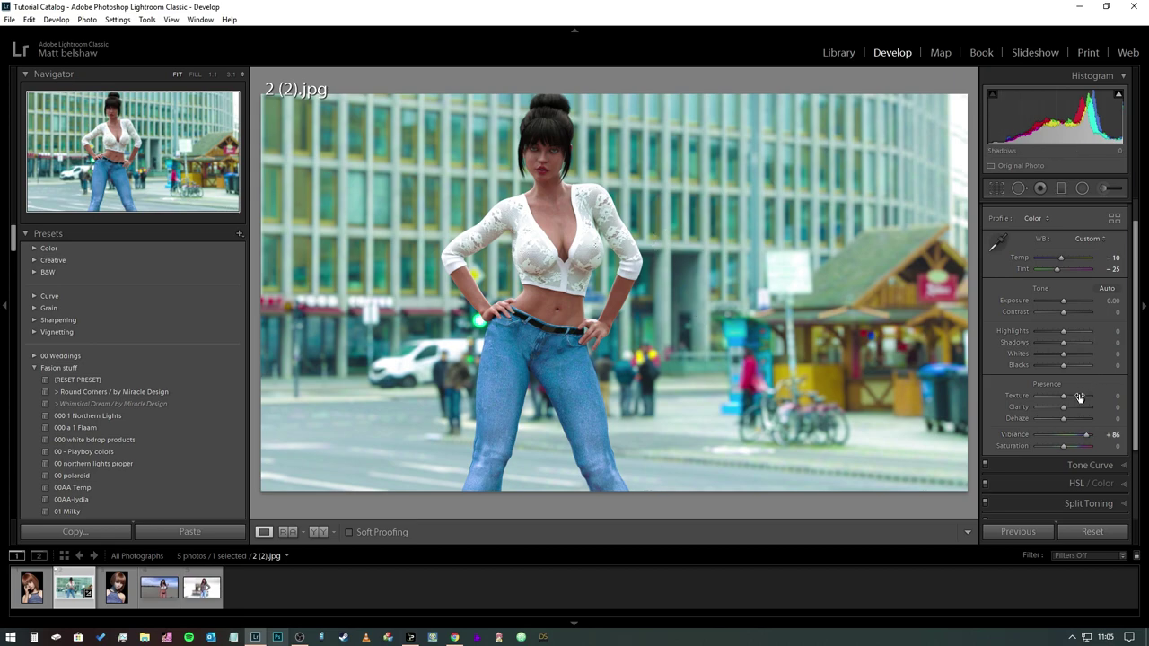
pyautogui.moveTo(1084, 432)
pyautogui.mouseDown()
pyautogui.moveTo(1076, 445)
pyautogui.moveTo(1092, 447)
pyautogui.mouseUp()
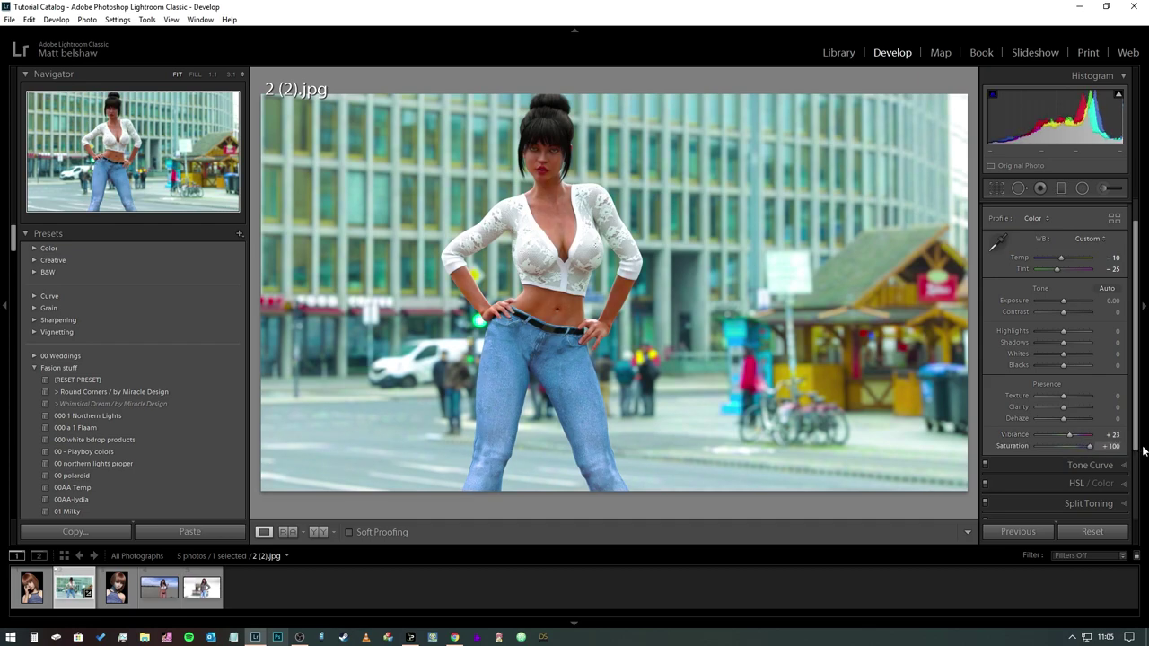
pyautogui.moveTo(1081, 449); pyautogui.dragTo(1059, 449)
pyautogui.click(1111, 446)
pyautogui.write('0')
pyautogui.press('Return')
pyautogui.click(1111, 435)
pyautogui.write('0')
pyautogui.press('Return')
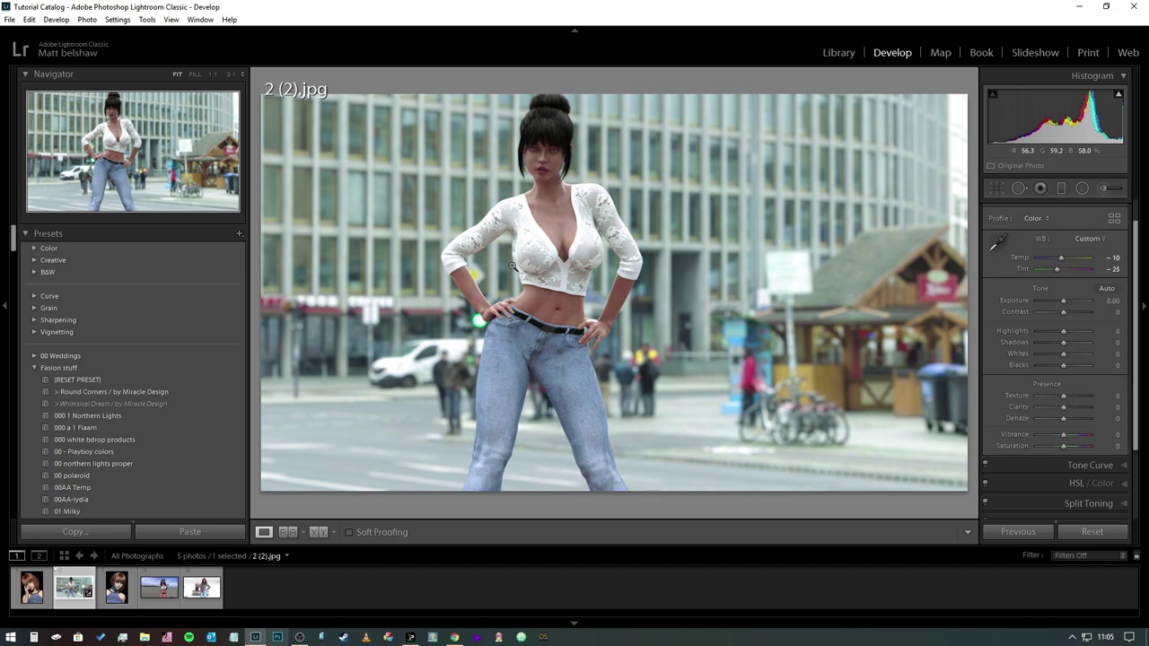
# Step: Expand the Tone Curve panel, showing the unchanged Linear RGB point curve
pyautogui.scroll(-3, 1087, 297)
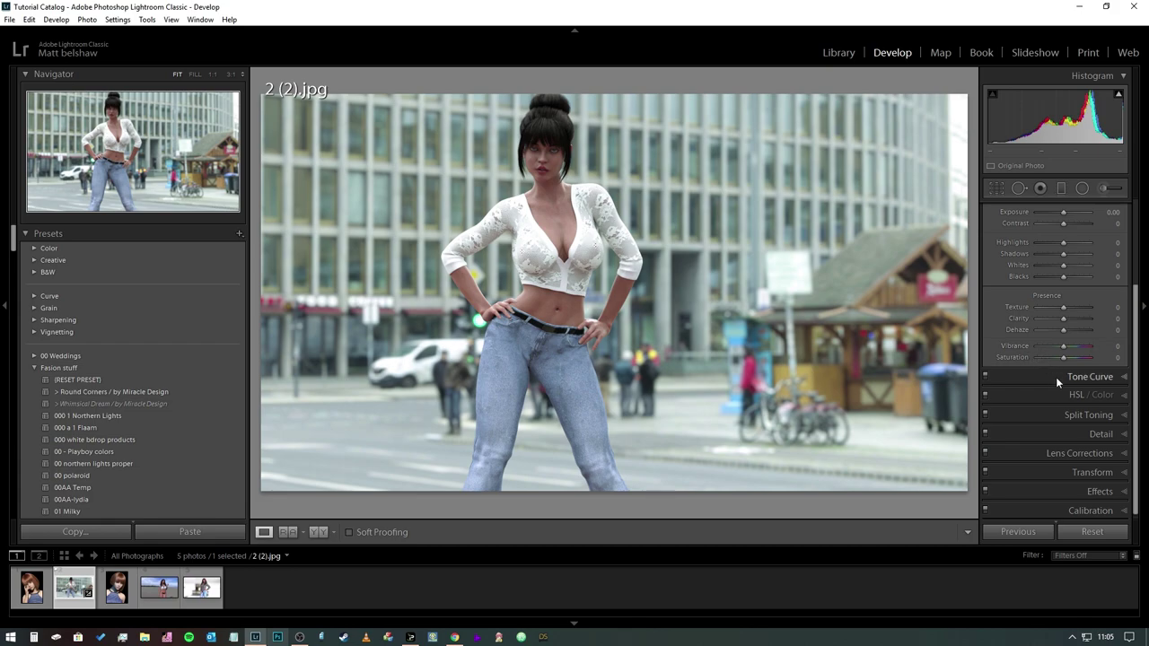
pyautogui.click(1125, 378)
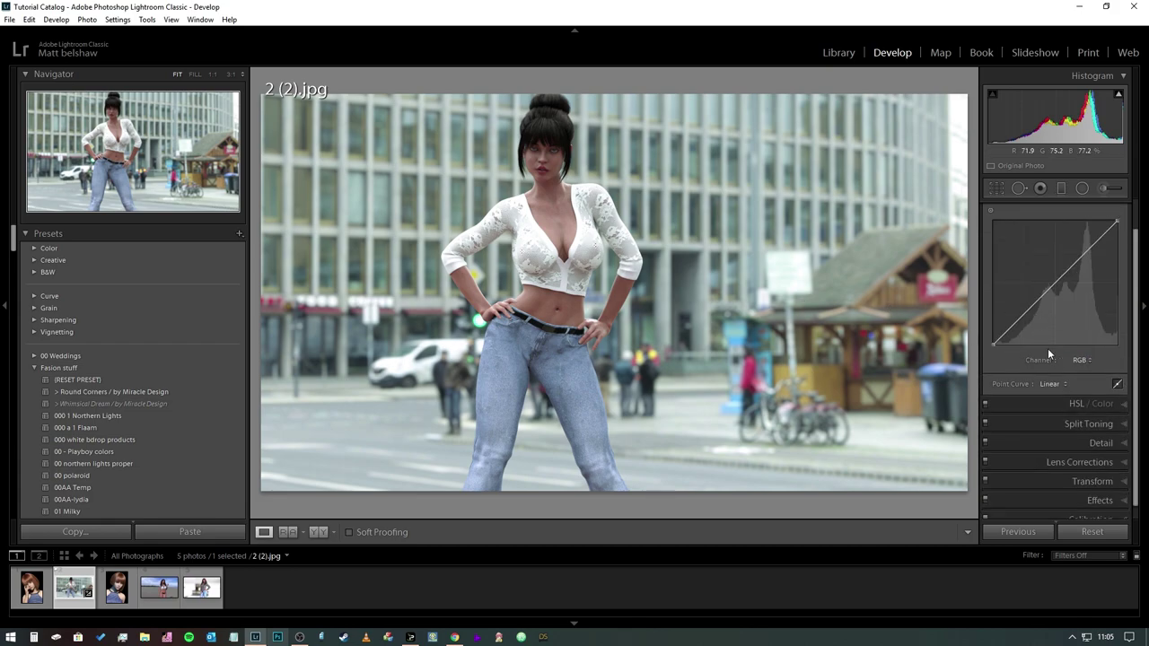
pyautogui.scroll(1, 1048, 349)
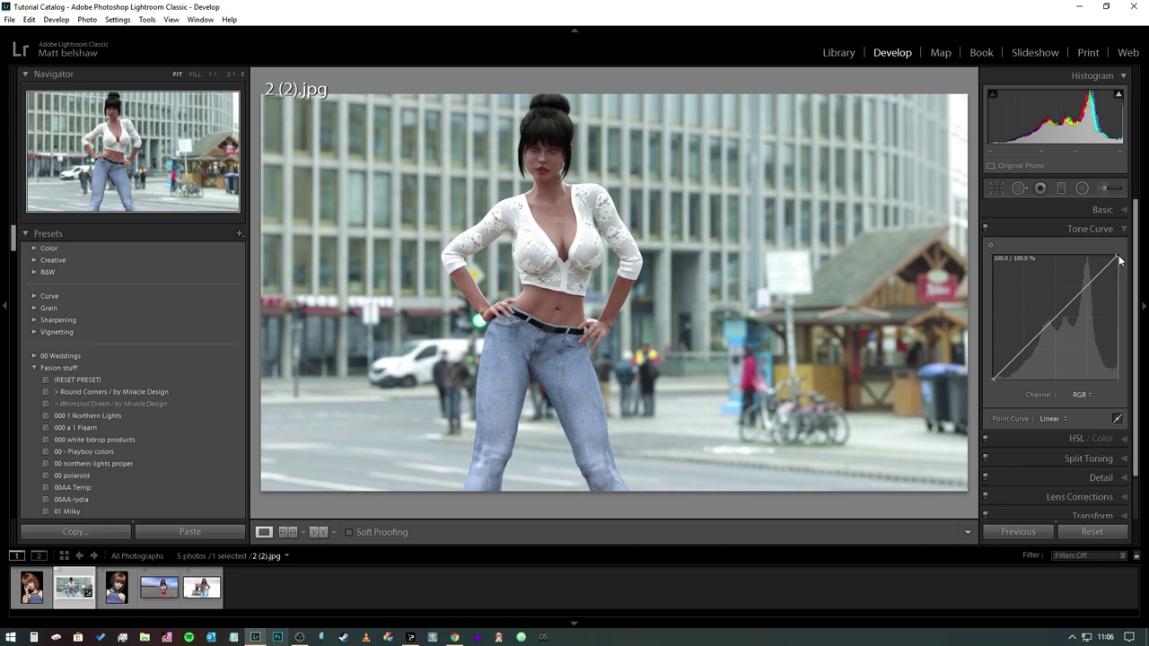
# Step: Set the RGB curve's black point to 7.8%, white point to 93.7%, and add a midtone point
pyautogui.moveTo(1119, 260); pyautogui.dragTo(1120, 262)
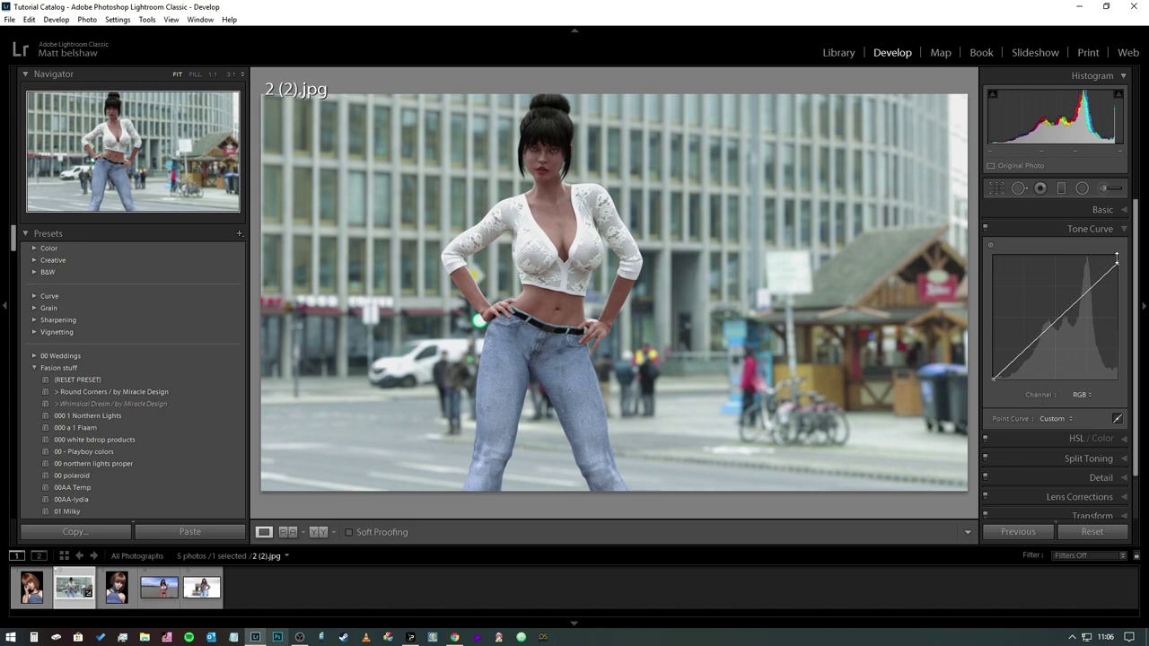
pyautogui.moveTo(991, 378); pyautogui.dragTo(993, 255)
pyautogui.rightClick(993, 256)
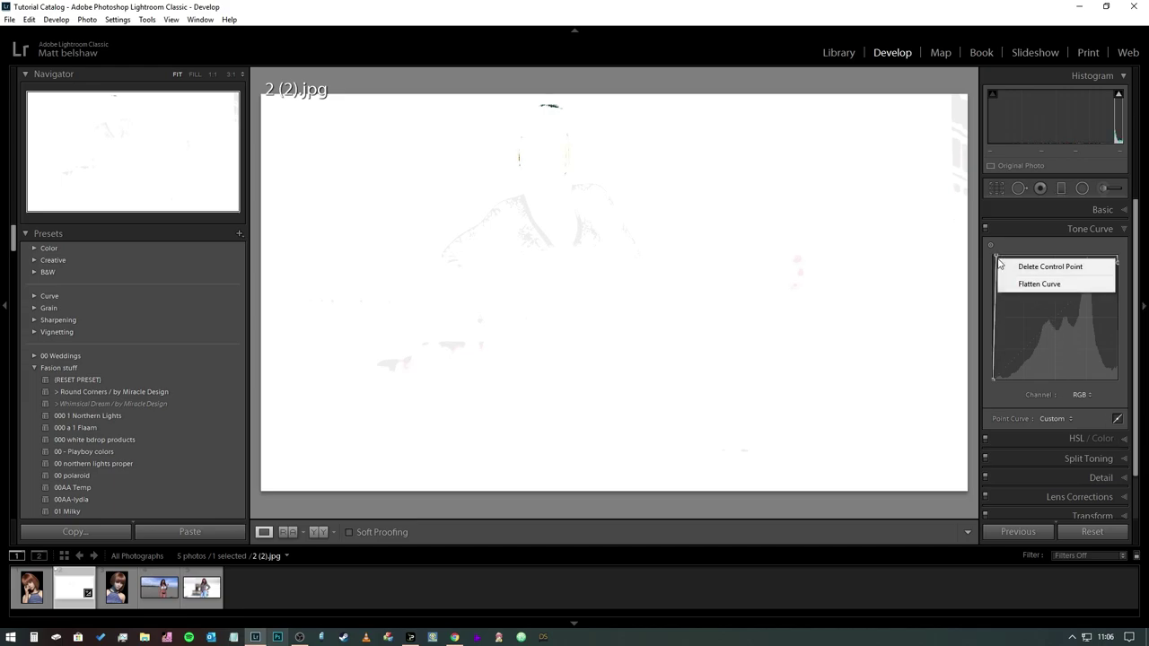
pyautogui.click(1024, 266)
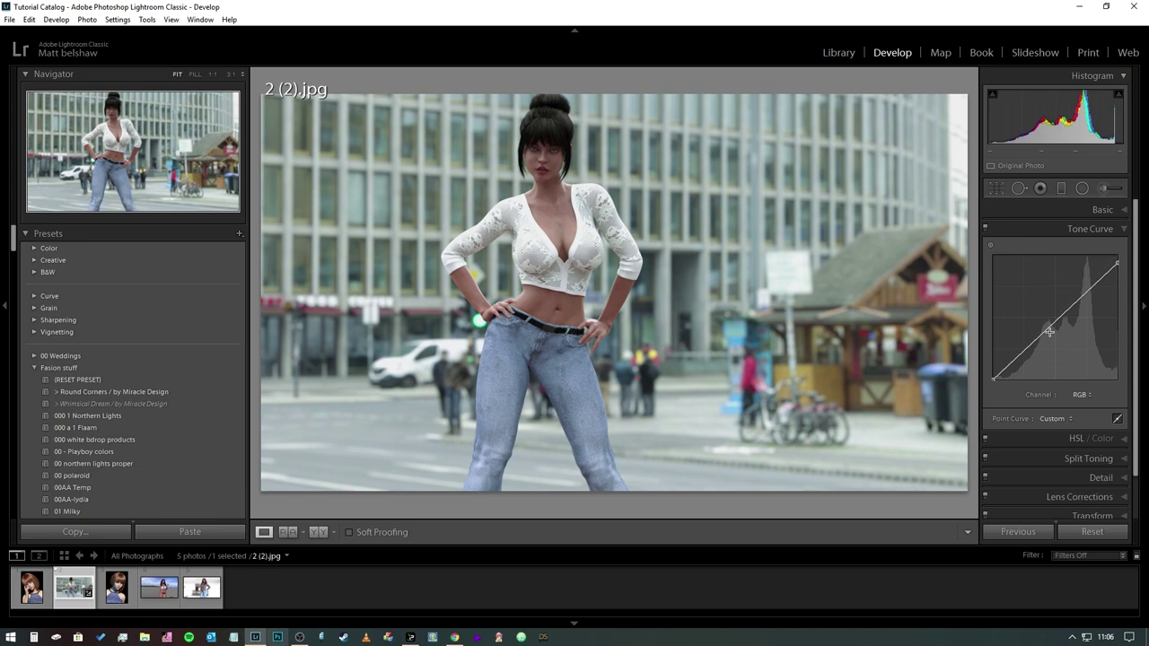
pyautogui.moveTo(994, 379); pyautogui.dragTo(993, 372)
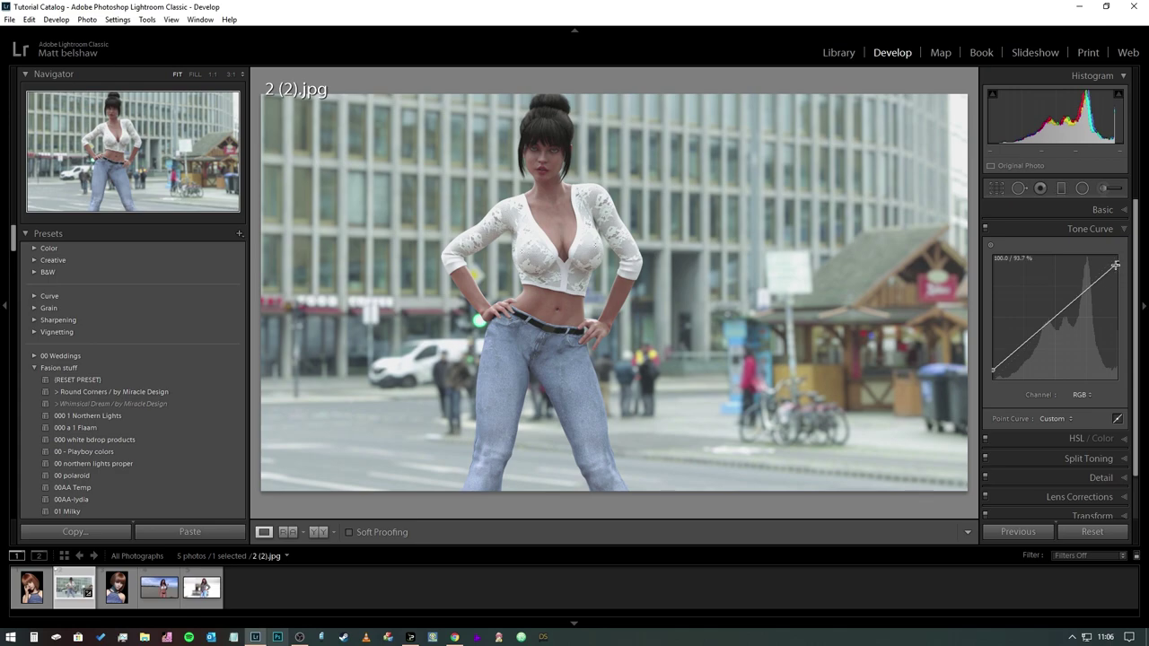
pyautogui.moveTo(1053, 313); pyautogui.dragTo(1056, 313)
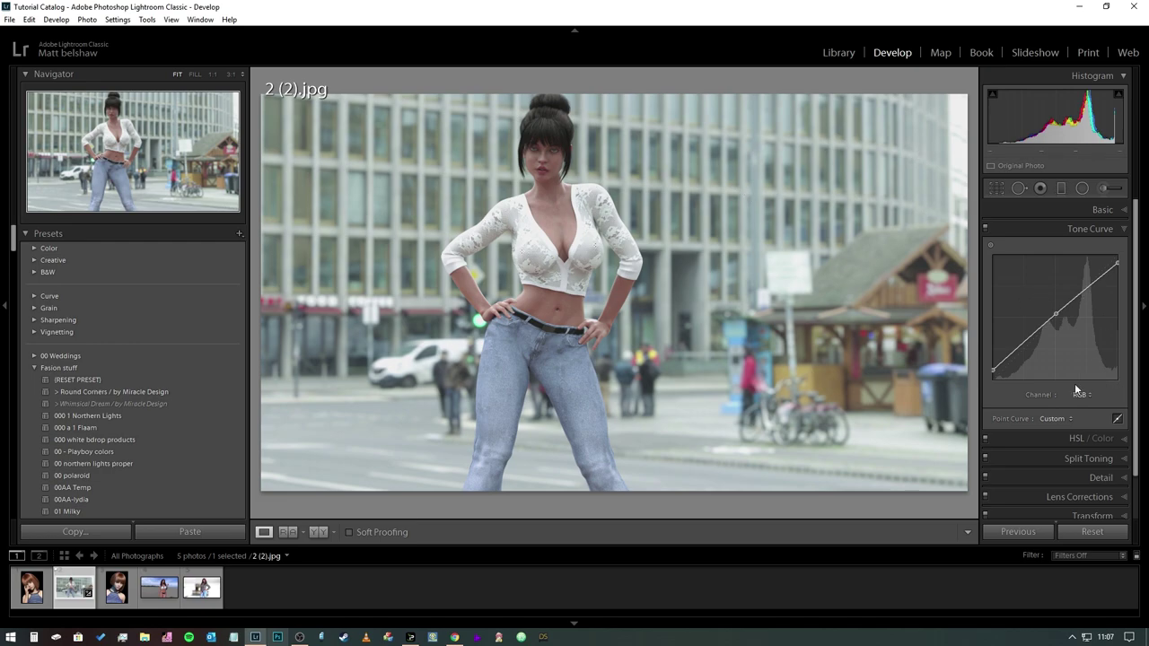
# Step: Scroll down the right panel to expand the Split Toning controls
pyautogui.scroll(-2, 1075, 387)
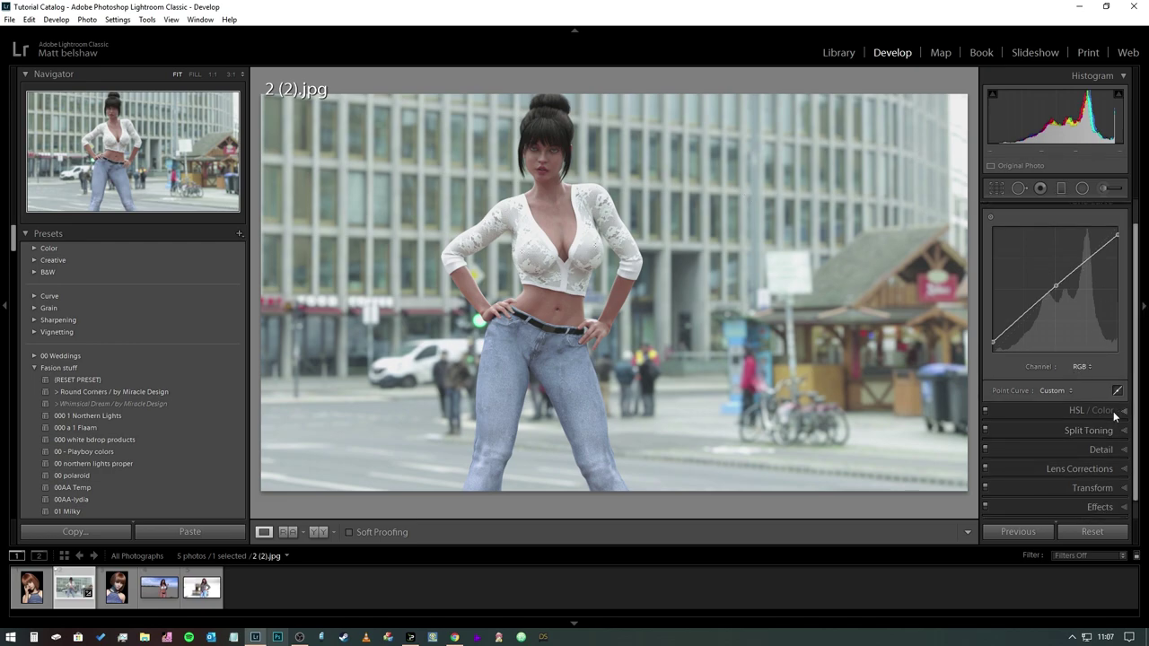
pyautogui.click(1065, 408)
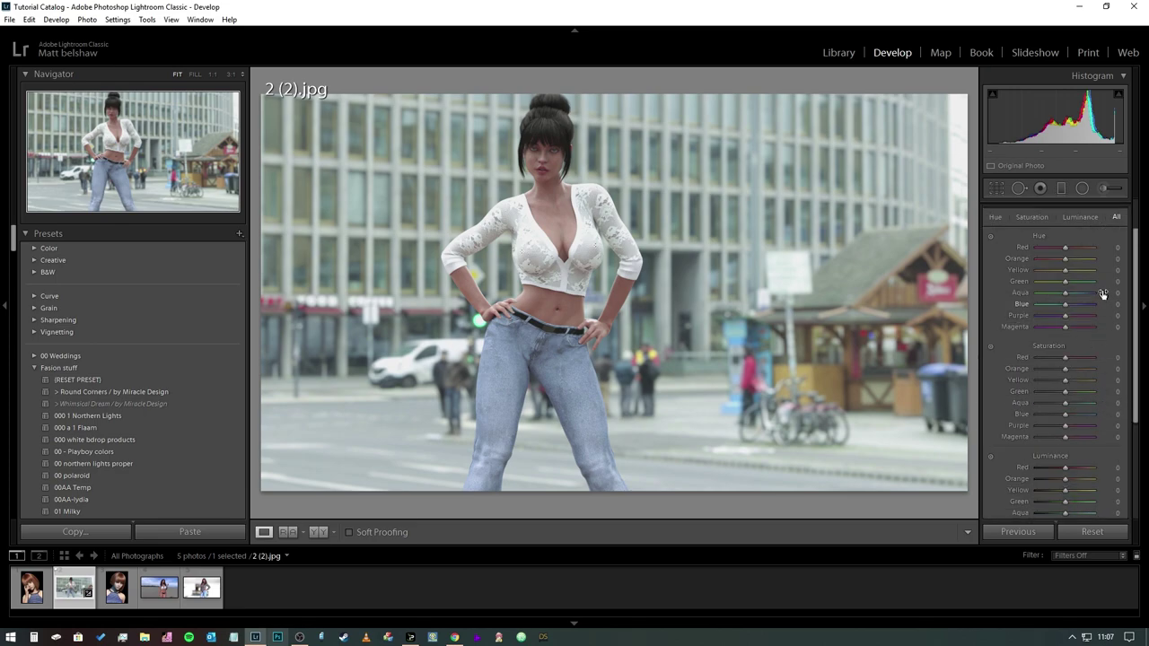
pyautogui.scroll(-5, 1057, 278)
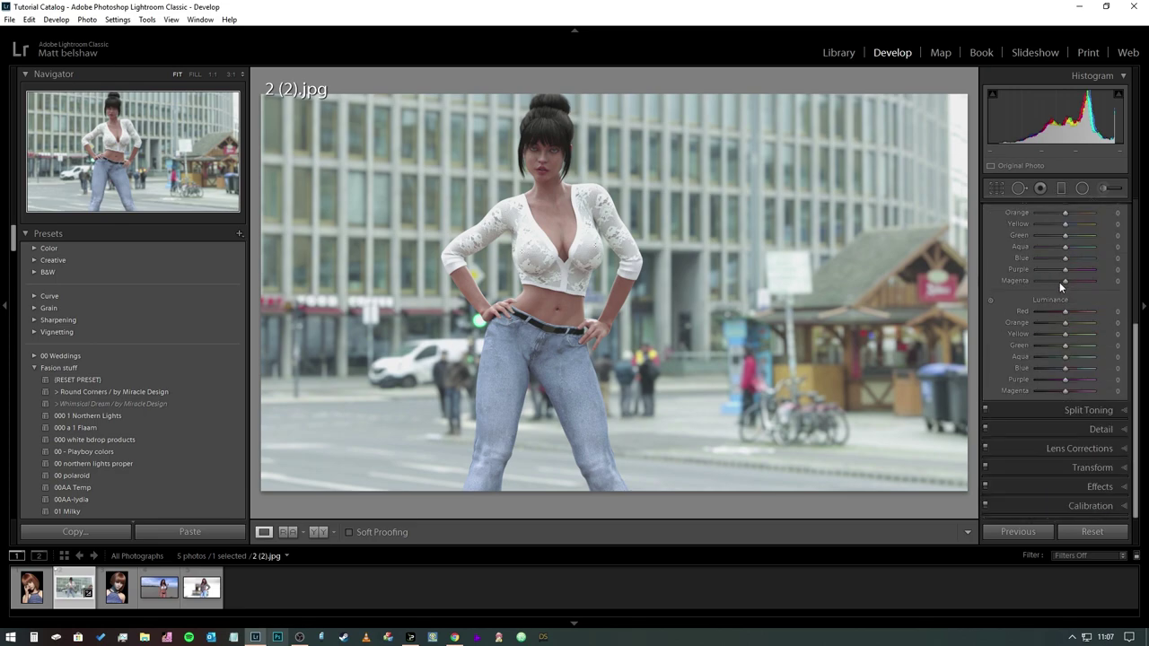
pyautogui.click(1113, 411)
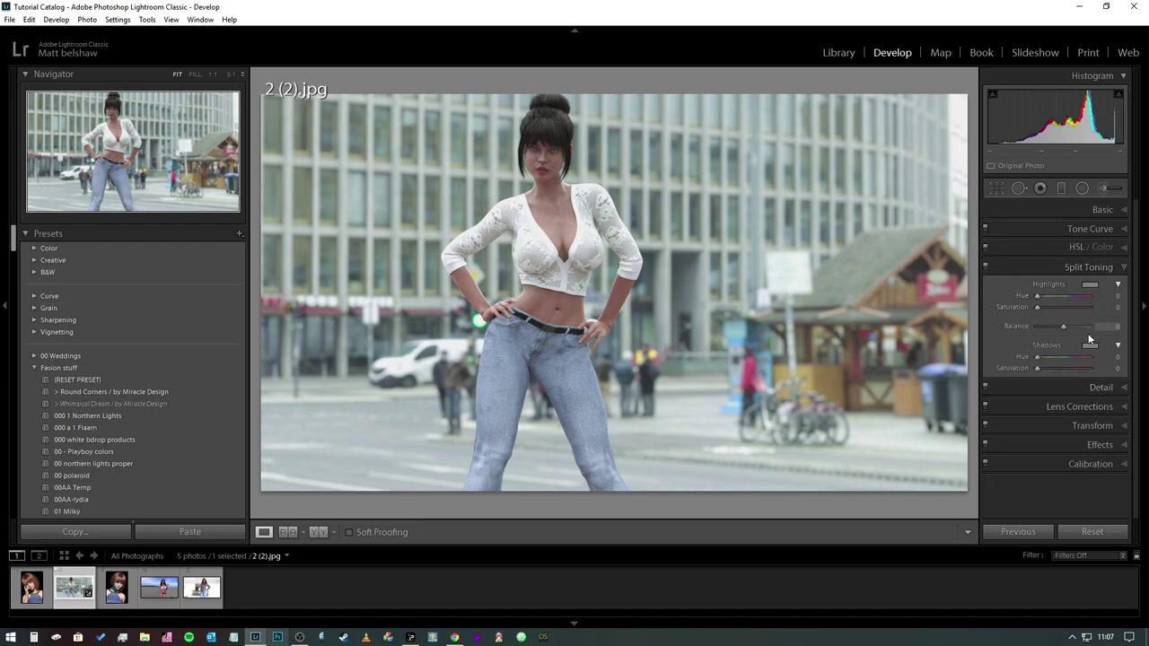
# Step: Tint highlights warm at Hue 44, Saturation 16 and shadows blue at Hue 230
pyautogui.click(1093, 286)
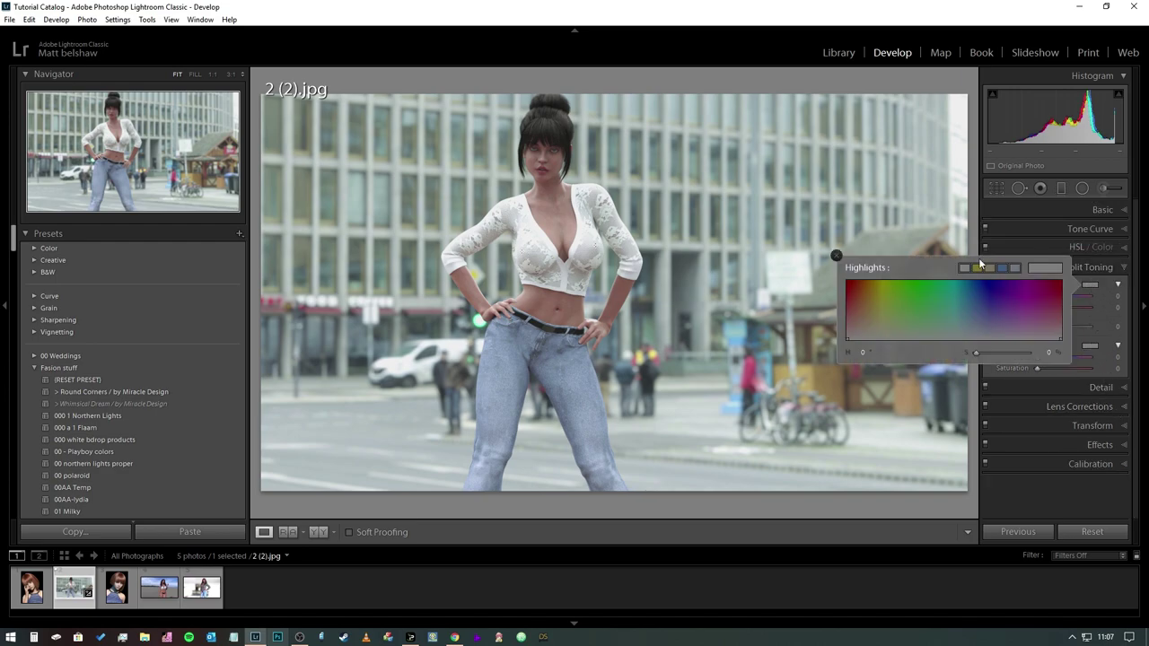
pyautogui.click(880, 332)
pyautogui.click(872, 330)
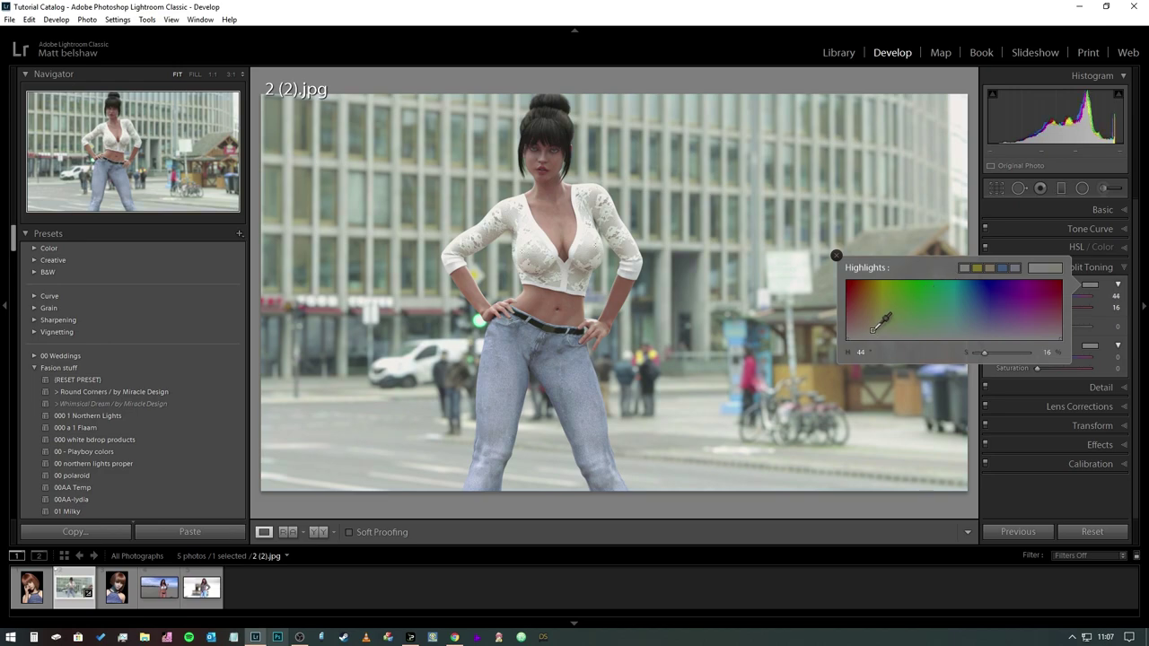
pyautogui.click(1092, 346)
pyautogui.click(985, 390)
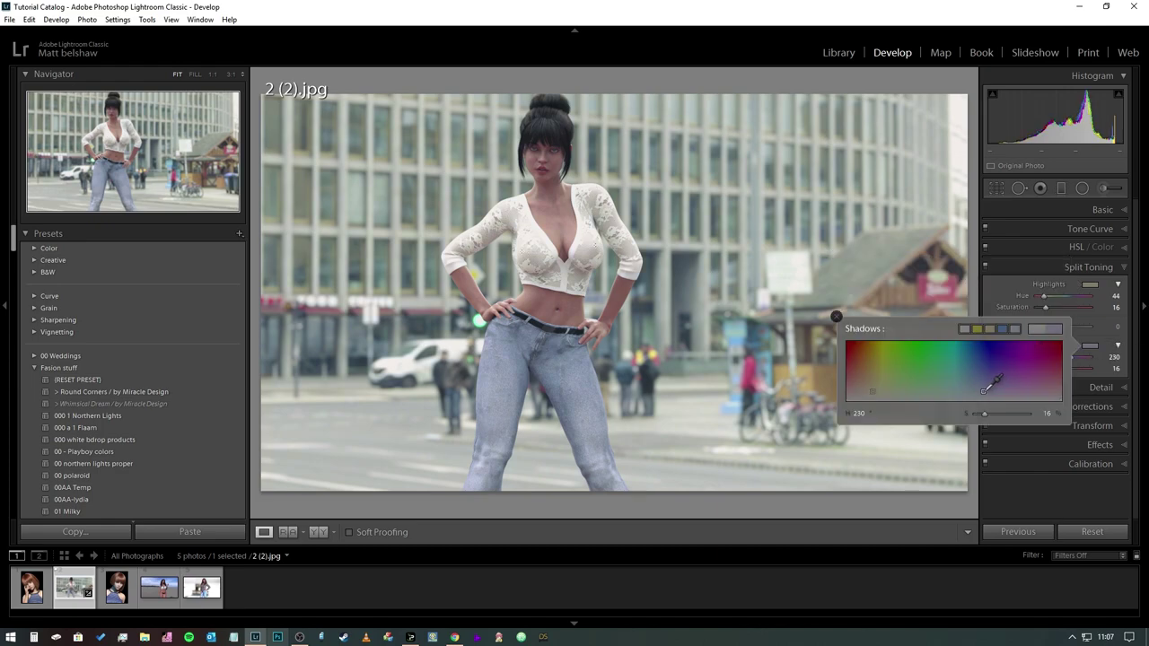
pyautogui.click(903, 13)
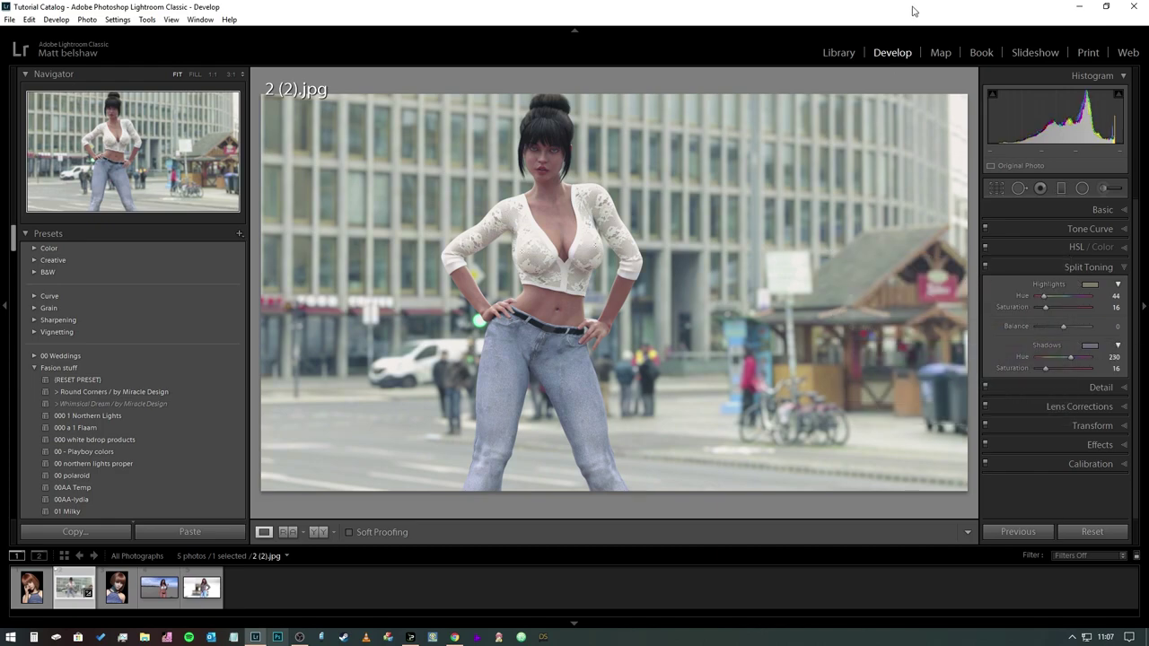